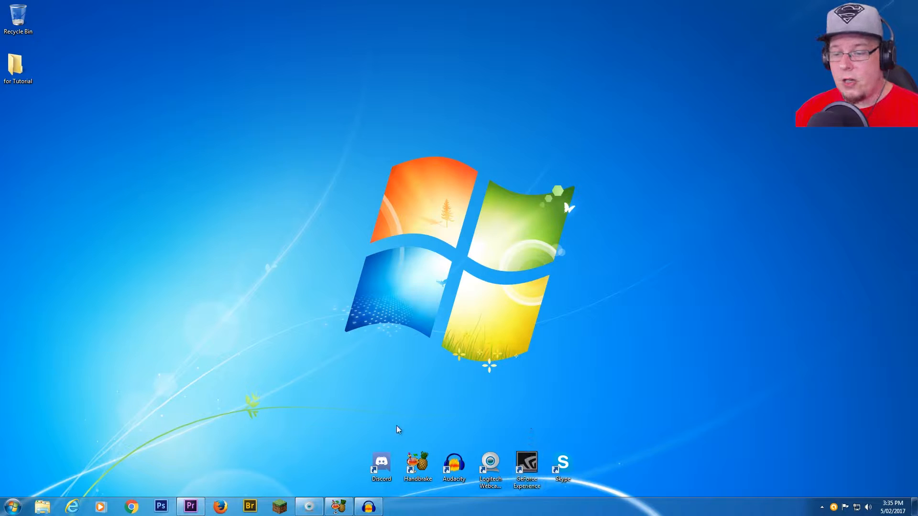
- Switch to Premiere Pro and import 2.mp4, dyalla - Little Bit More.mp3, vidclip.mp4 and wavclip.wav from the for Tutorial folder
left_click(201, 508)
left_click_drag(484, 198, 469, 282)
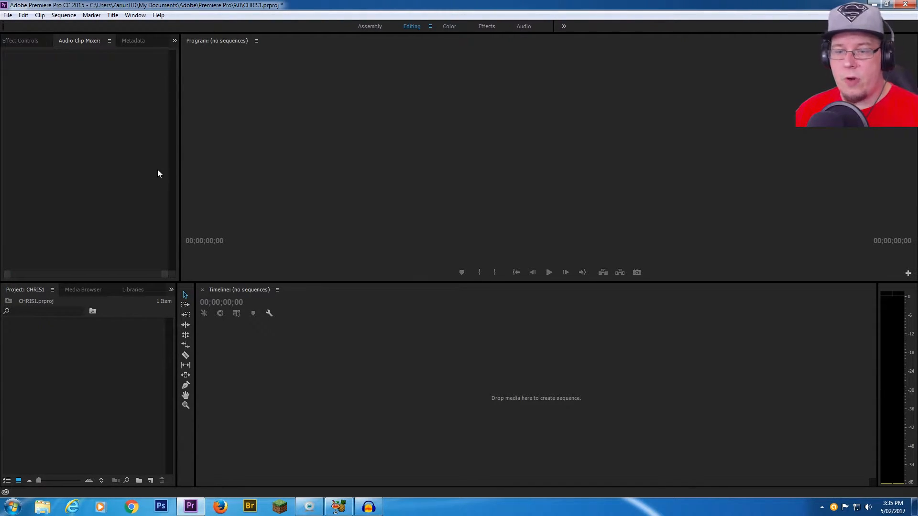
double_click(127, 366)
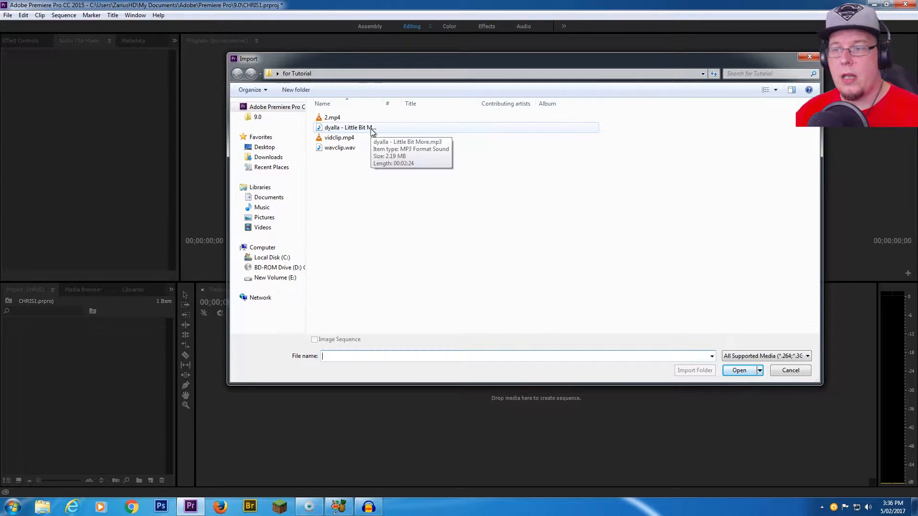
left_click_drag(404, 187, 333, 114)
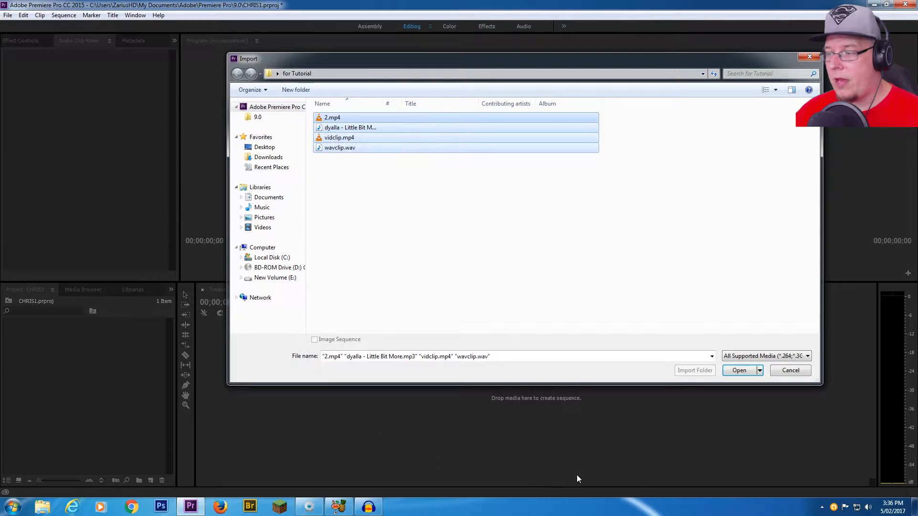
left_click(740, 370)
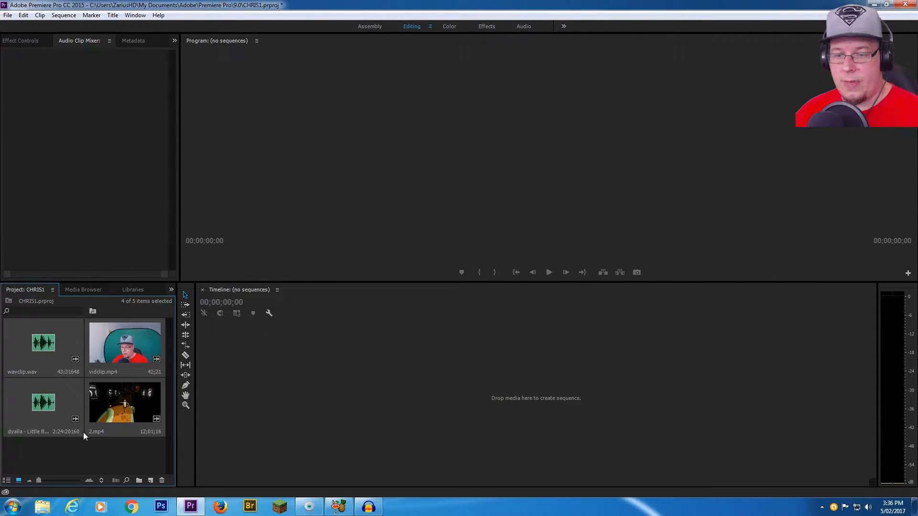
left_click(95, 454)
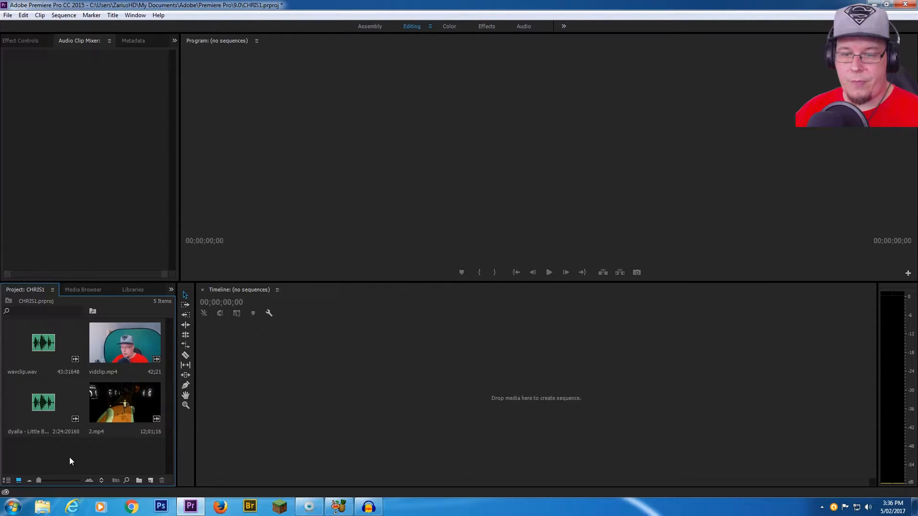
- Create a sequence by placing 2.mp4 in the empty timeline, and enlarge the timeline area
left_click(126, 403)
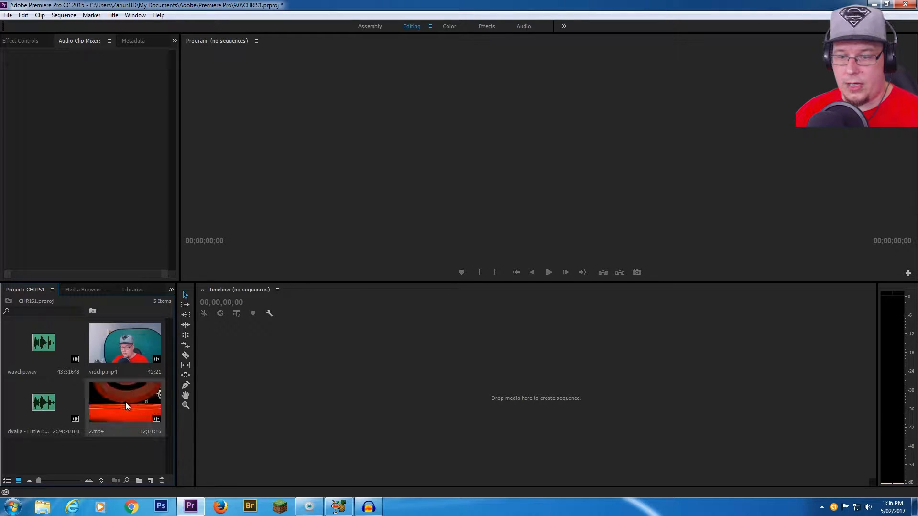
left_click_drag(126, 405, 408, 398)
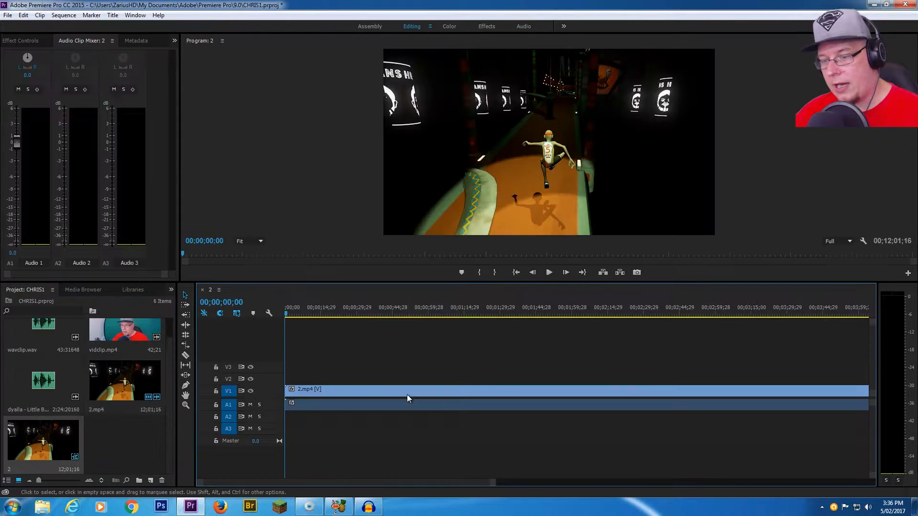
left_click_drag(541, 282, 540, 249)
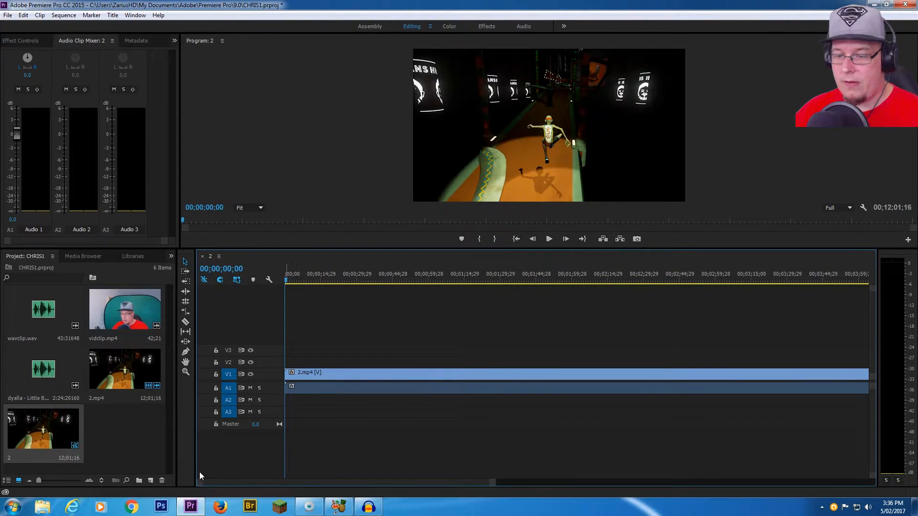
left_click_drag(195, 474, 151, 463)
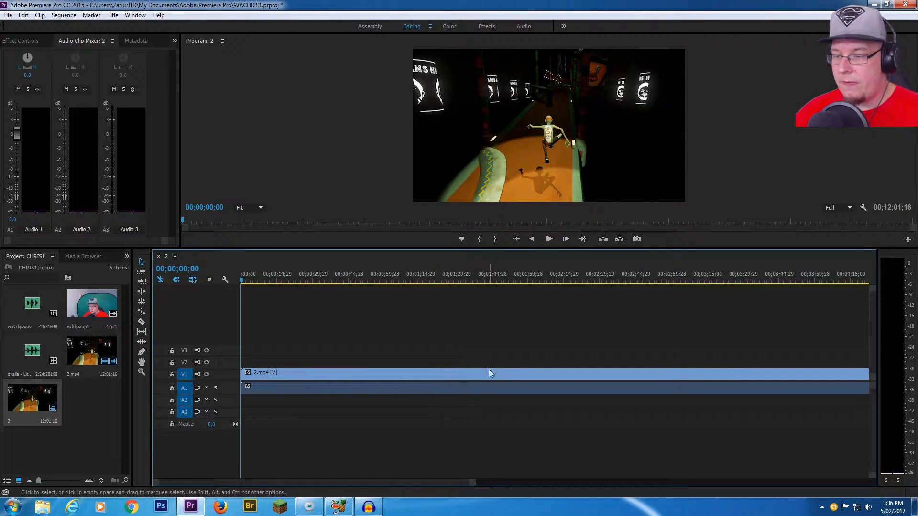
- Expand audio track A1 to show its waveform, preview the opening, and return the playhead to the start
left_click(303, 373)
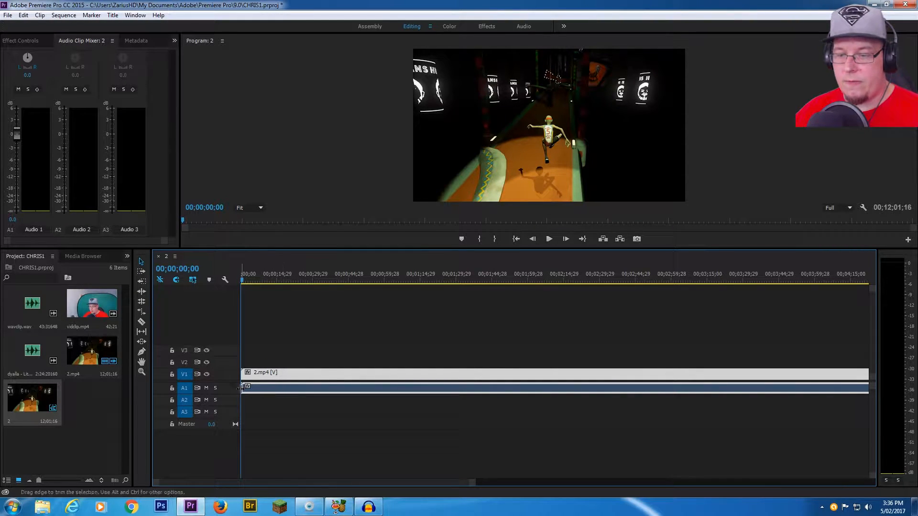
left_click_drag(234, 393, 235, 403)
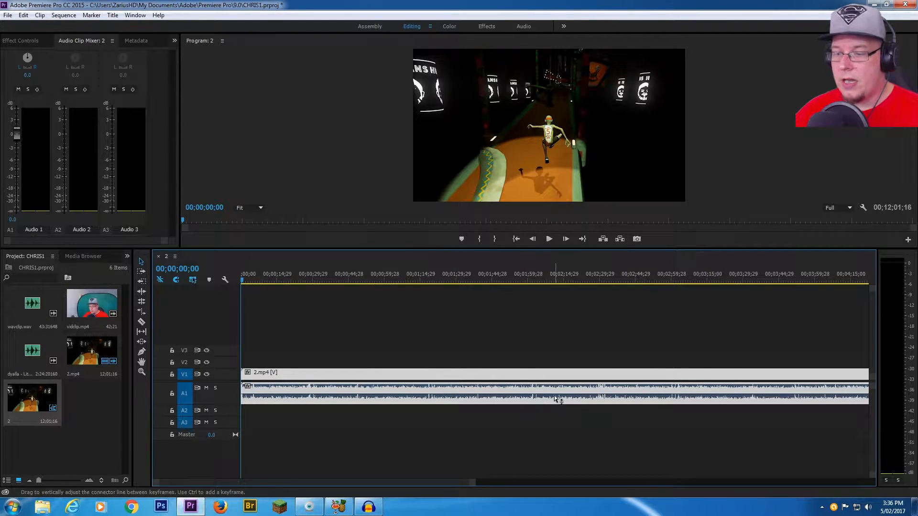
left_click(549, 240)
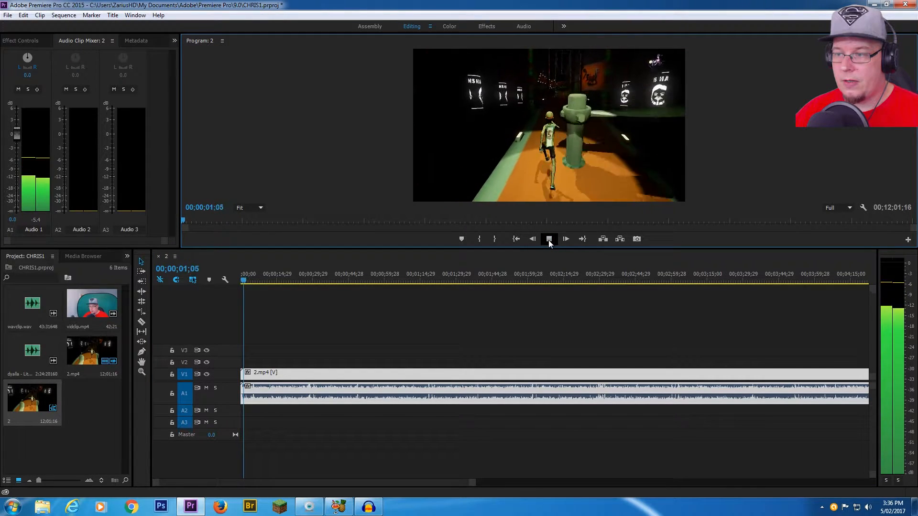
left_click(549, 240)
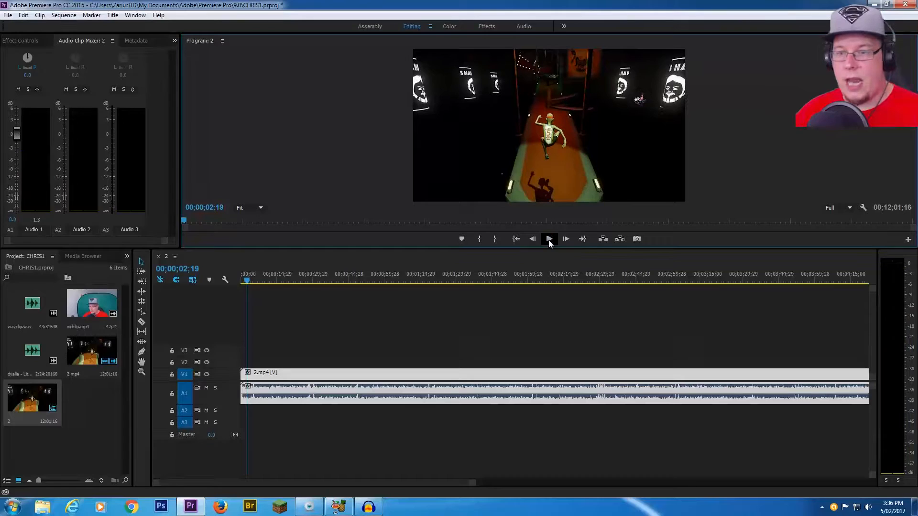
left_click(280, 346)
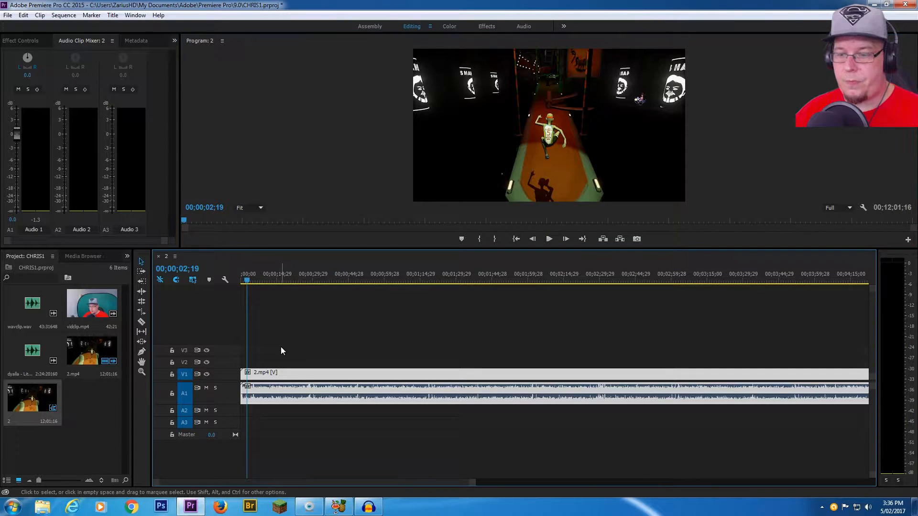
left_click(246, 282)
left_click_drag(246, 282, 242, 282)
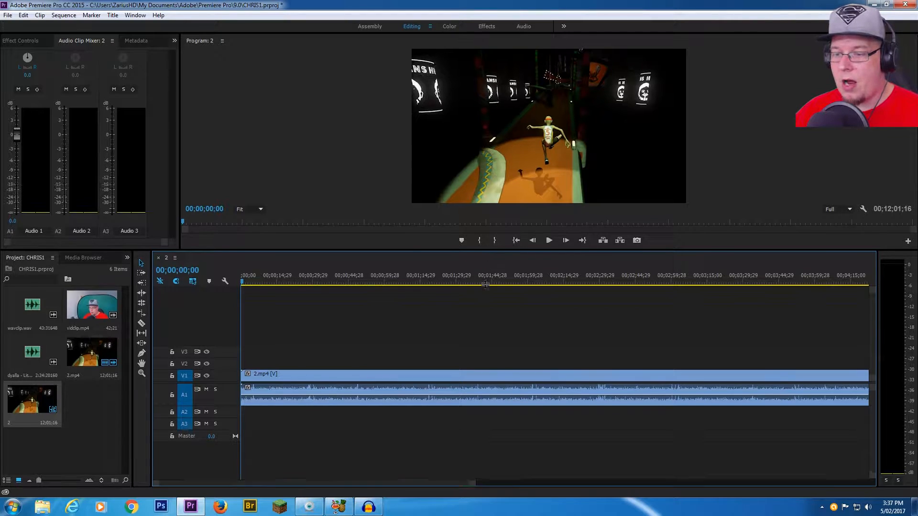
- Lower the Audio 1 volume to about -9.2 dB in the Audio Clip Mixer and preview the sound
left_click_drag(494, 252, 499, 329)
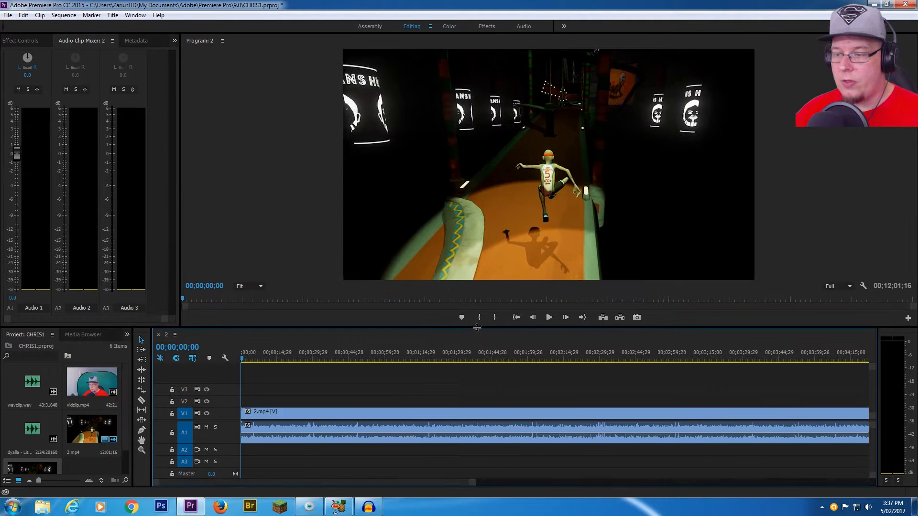
left_click(549, 318)
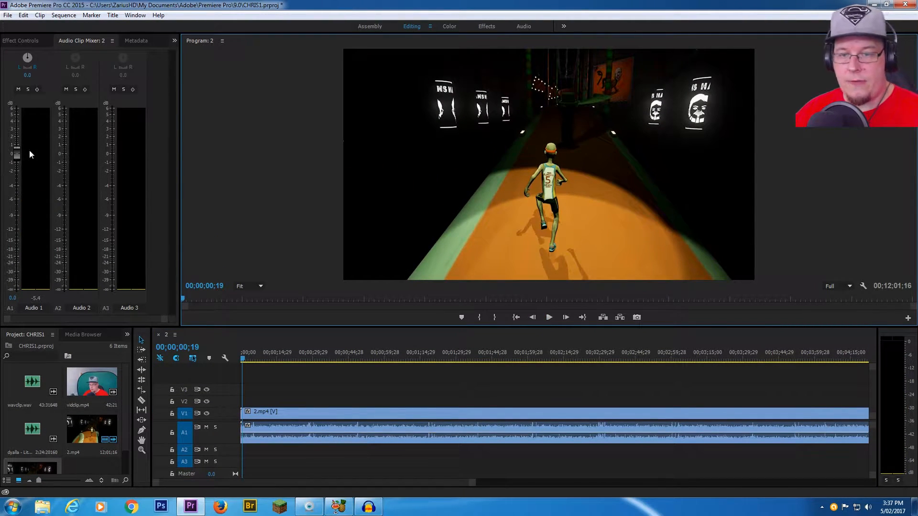
left_click_drag(17, 151, 17, 154)
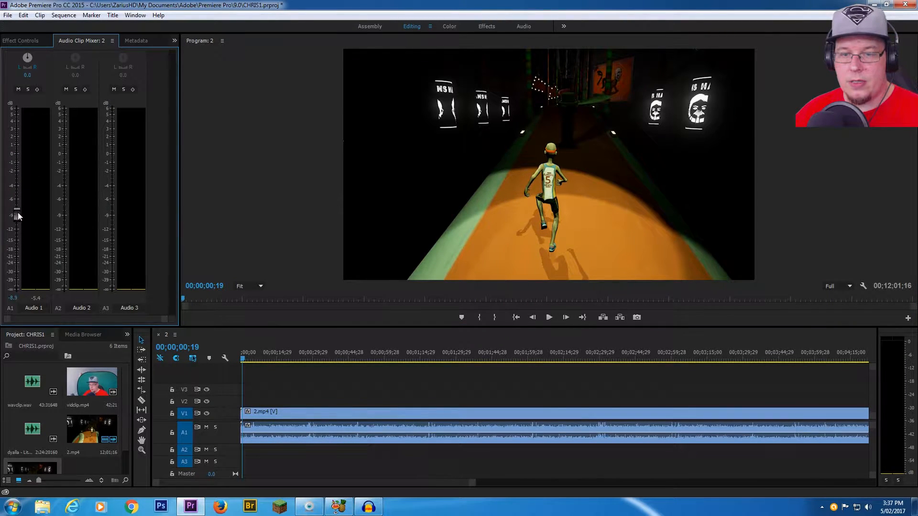
left_click(549, 318)
left_click(549, 316)
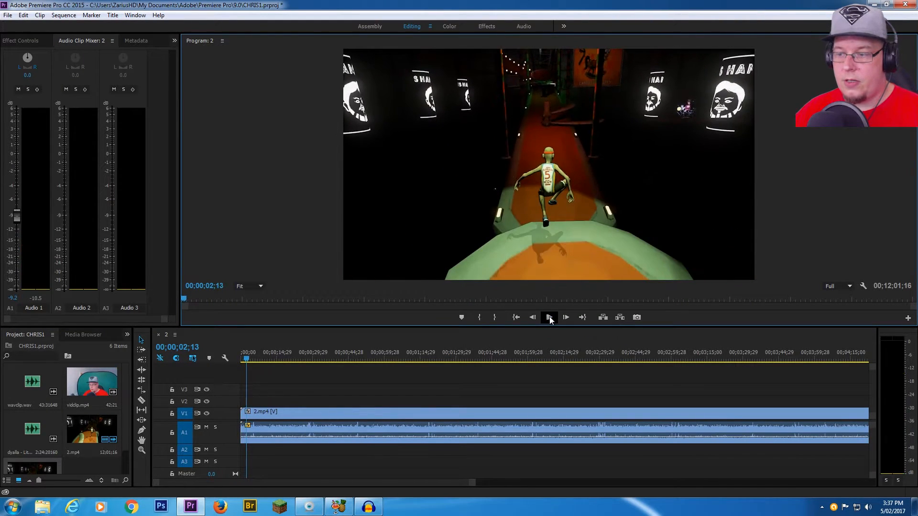
- Place vidclip.mp4 on V2 at the start of the sequence and expand track A2 to show its waveform
left_click_drag(551, 327, 555, 211)
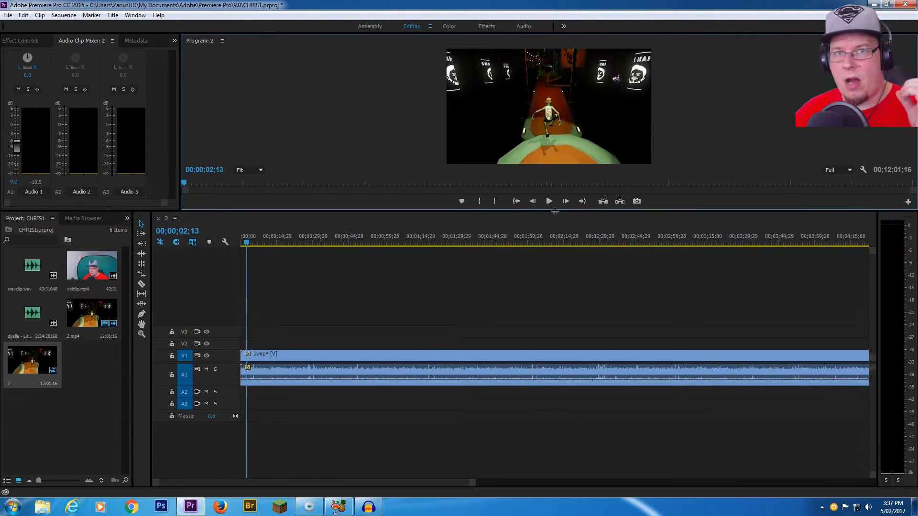
left_click(366, 334)
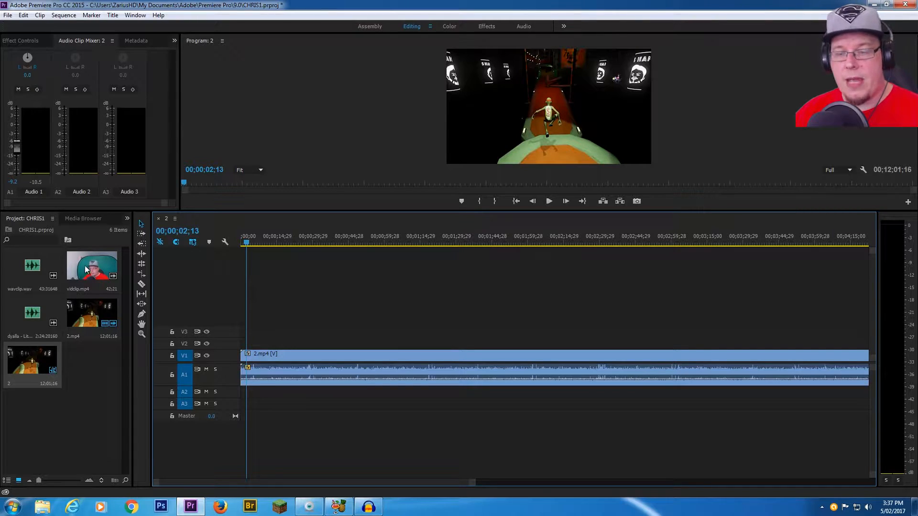
left_click_drag(98, 270, 224, 330)
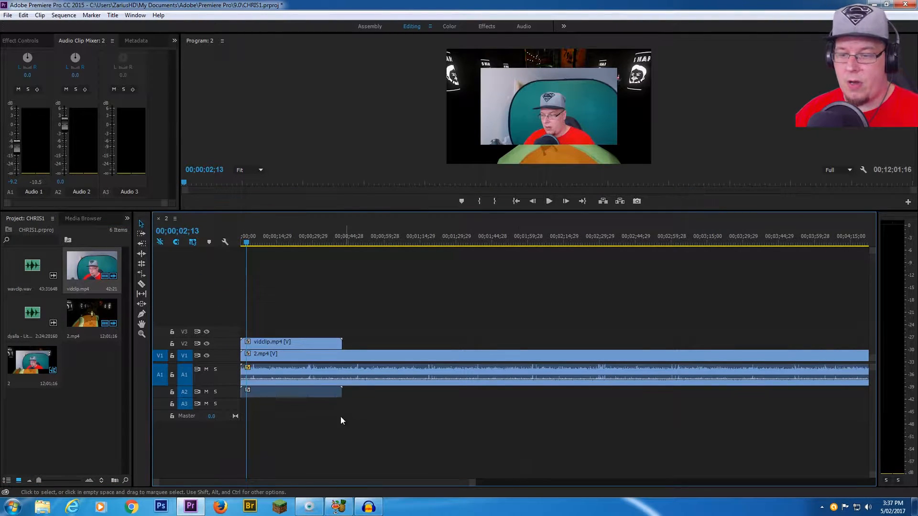
left_click(262, 394)
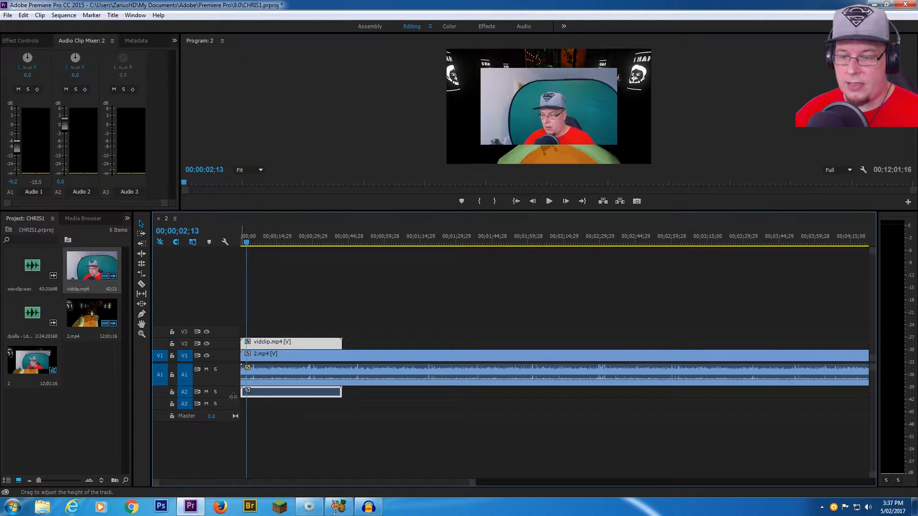
left_click_drag(232, 403, 232, 410)
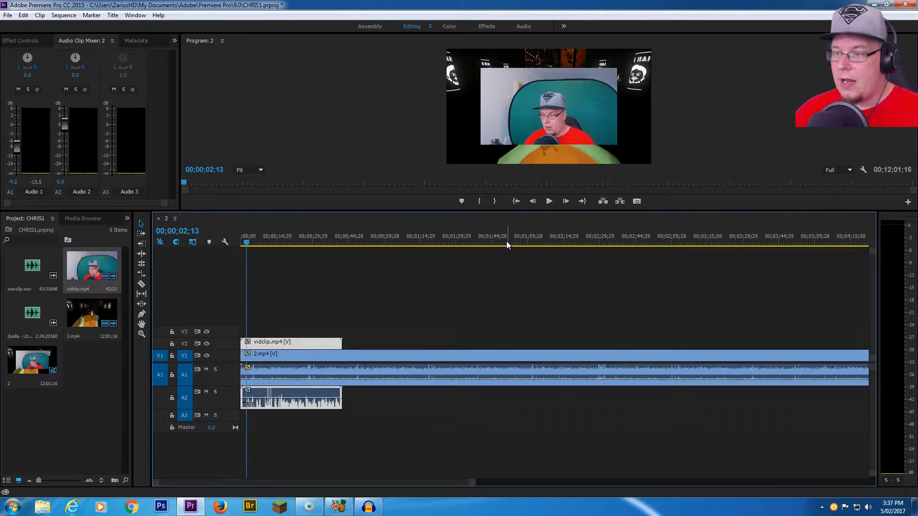
- Move the vidclip.mp4 overlay into the lower-right corner of the video frame and scale it down to about three quarters of its size
left_click_drag(521, 211, 521, 369)
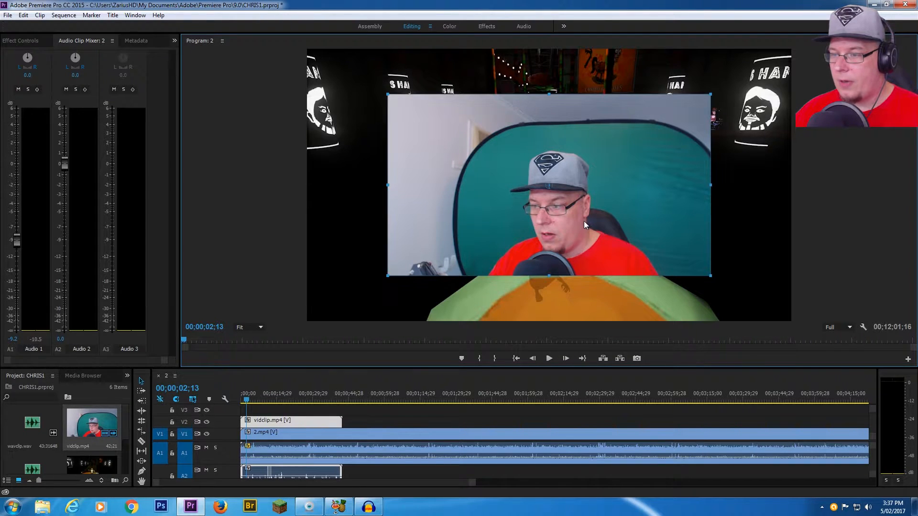
left_click_drag(584, 221, 728, 270)
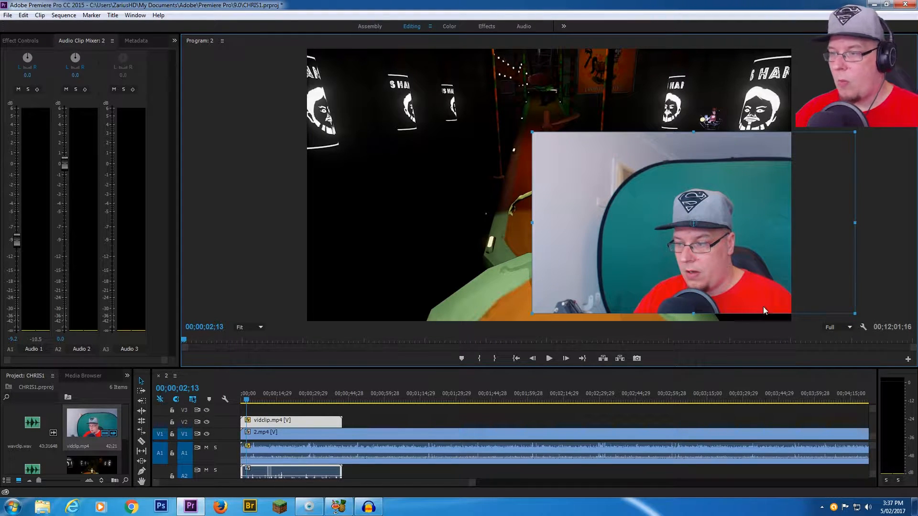
left_click_drag(533, 132, 615, 207)
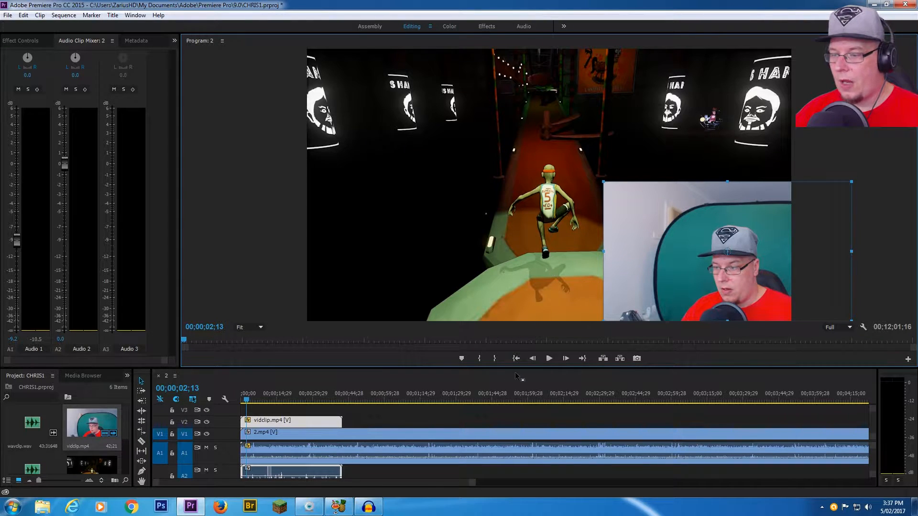
- Switch to the Effects workspace, enlarge the timeline area, and apply the Ultra Key effect to vidclip.mp4 on V2
left_click_drag(519, 367, 497, 257)
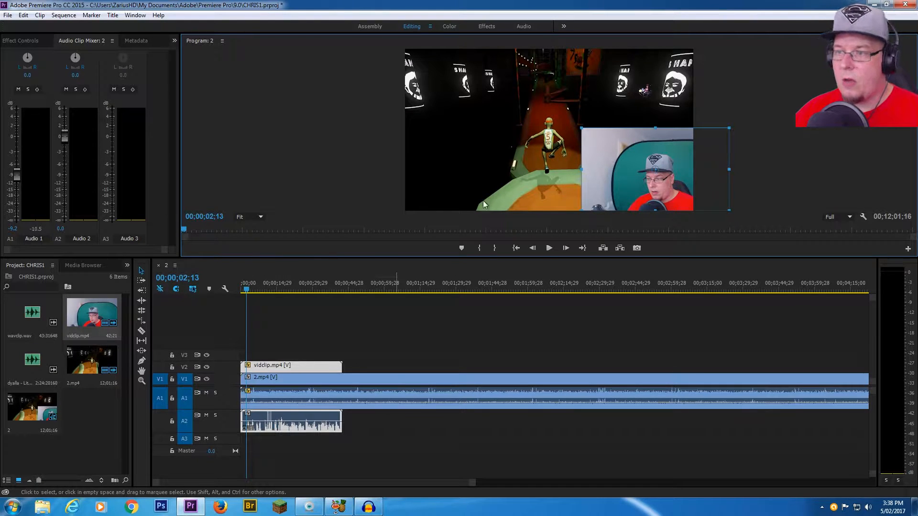
left_click(483, 26)
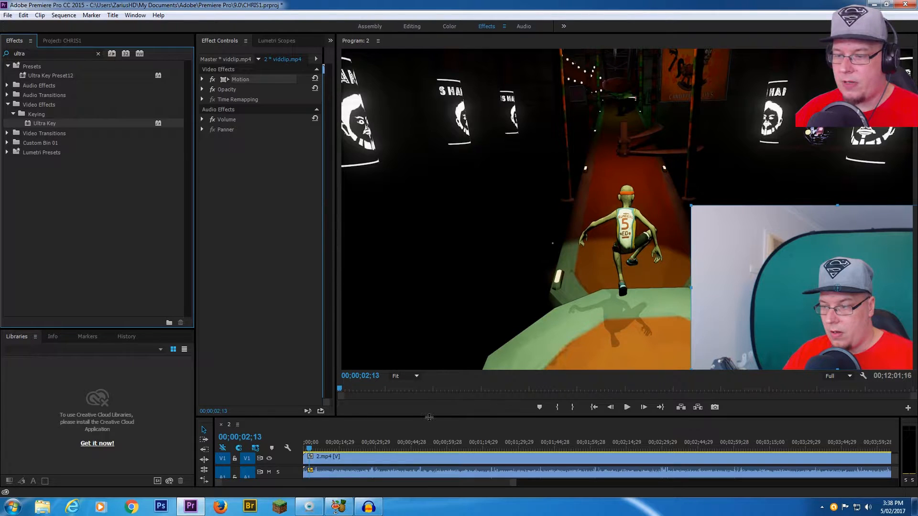
left_click_drag(429, 418, 429, 278)
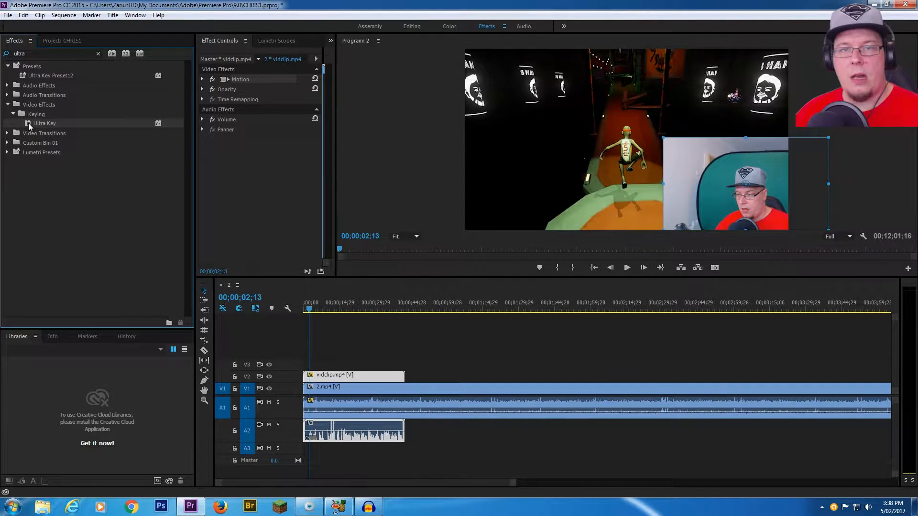
left_click_drag(27, 122, 336, 376)
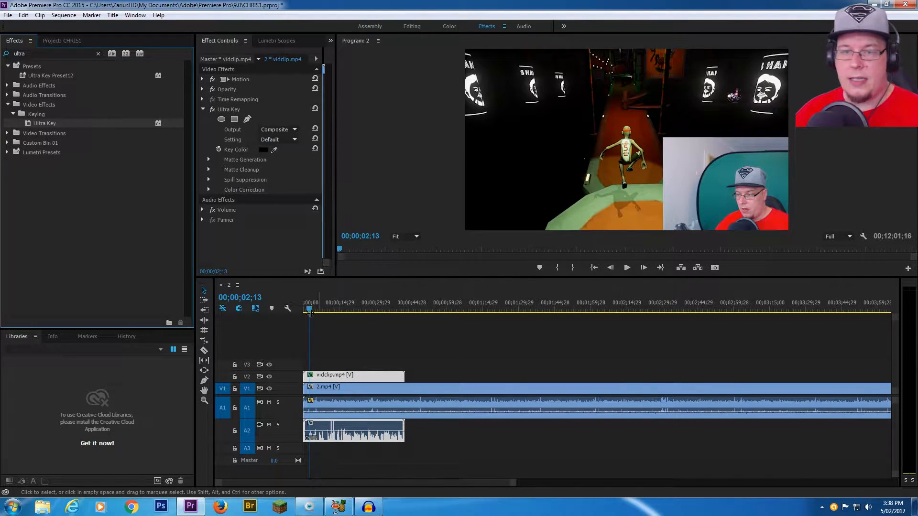
- Search the effects for "ultra" and try the Key Color eyedropper of Ultra Key
left_click(7, 55)
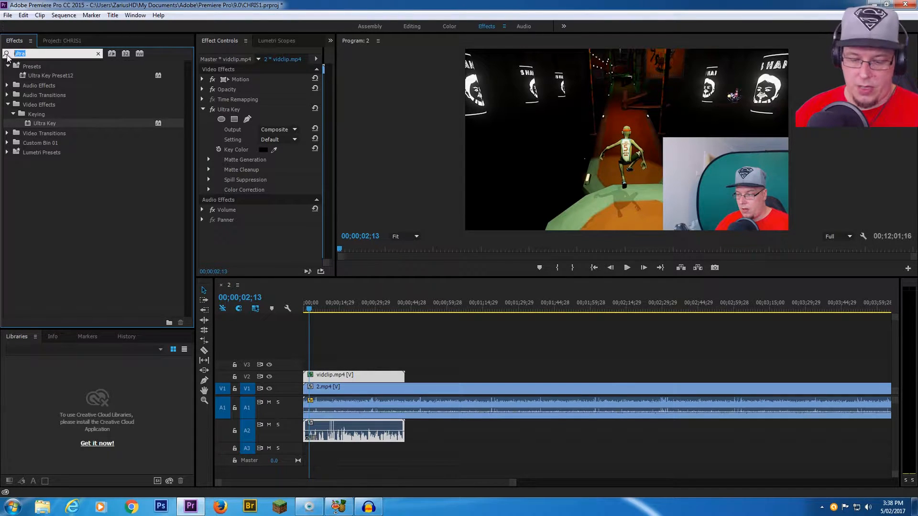
type("ultr")
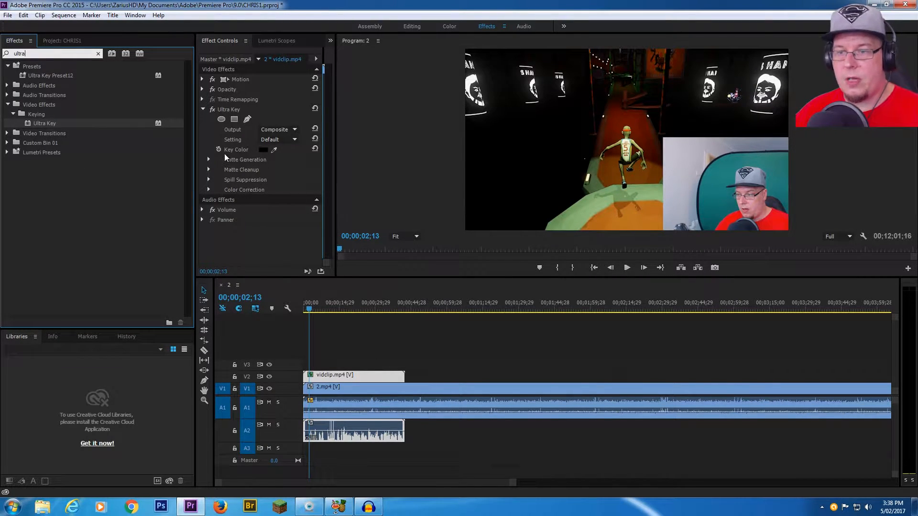
left_click(276, 150)
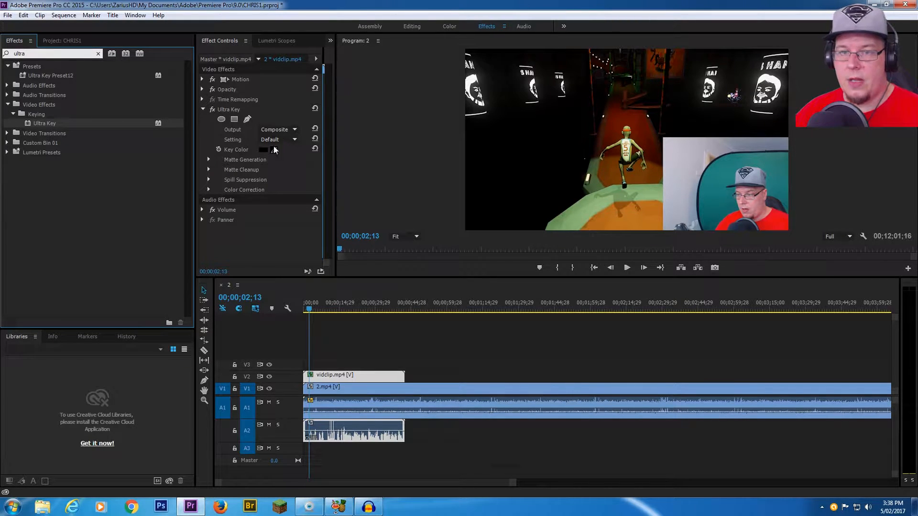
- Apply the Crop effect to vidclip.mp4 on V2 and crop it 34% from the left and 27% from the top
left_click_drag(36, 54, 4, 54)
type("crop")
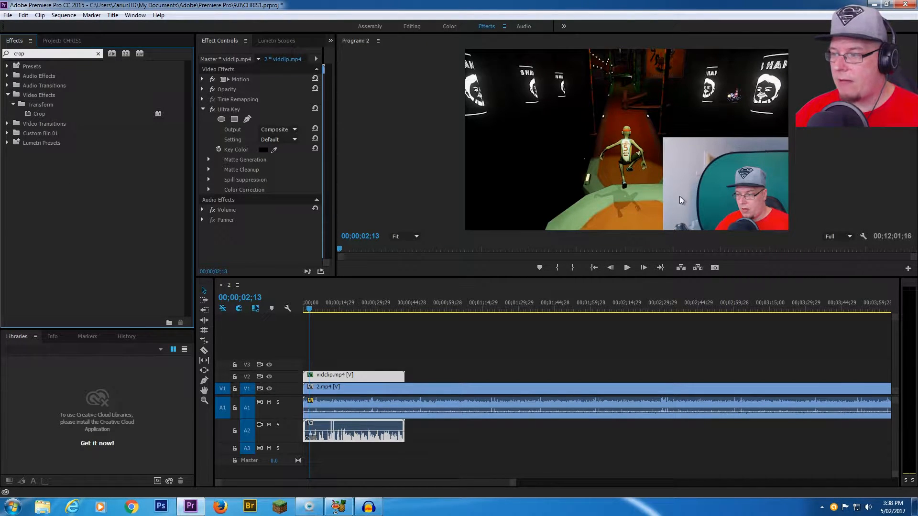
left_click_drag(29, 114, 366, 376)
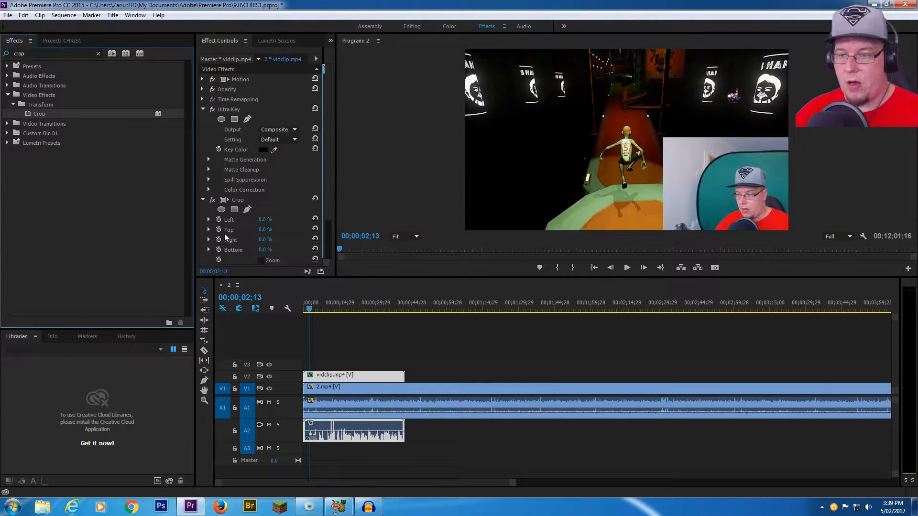
left_click(265, 222)
left_click_drag(264, 221, 297, 221)
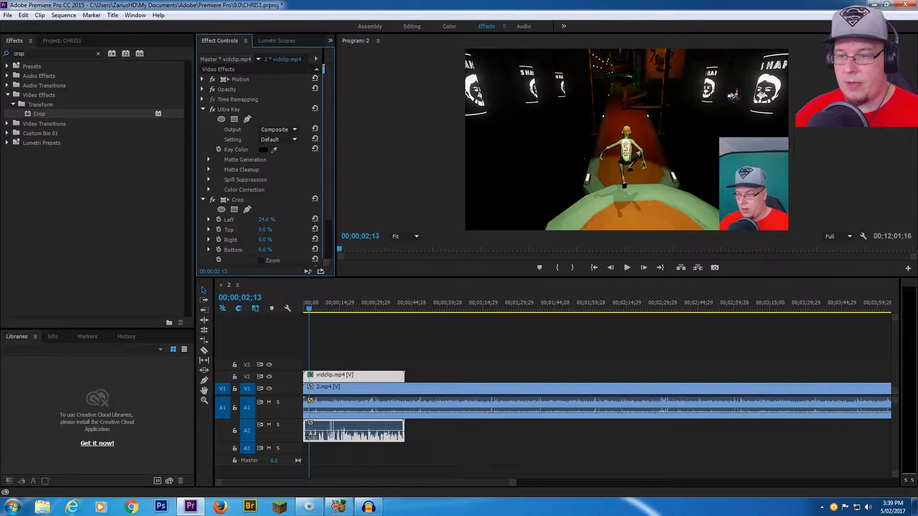
left_click_drag(265, 230, 291, 230)
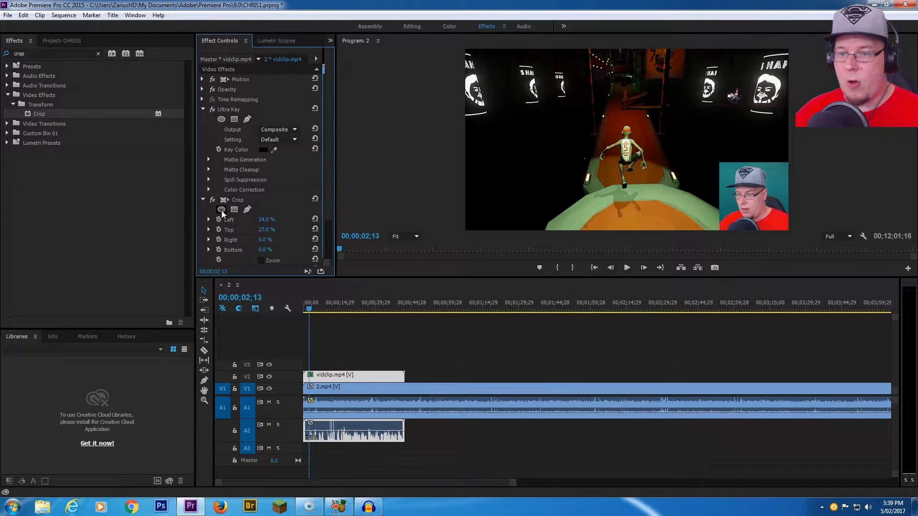
- Sample the green backdrop in the webcam overlay as the Ultra Key color and set the key's Setting to Aggressive
left_click(274, 150)
left_click_drag(768, 182, 730, 207)
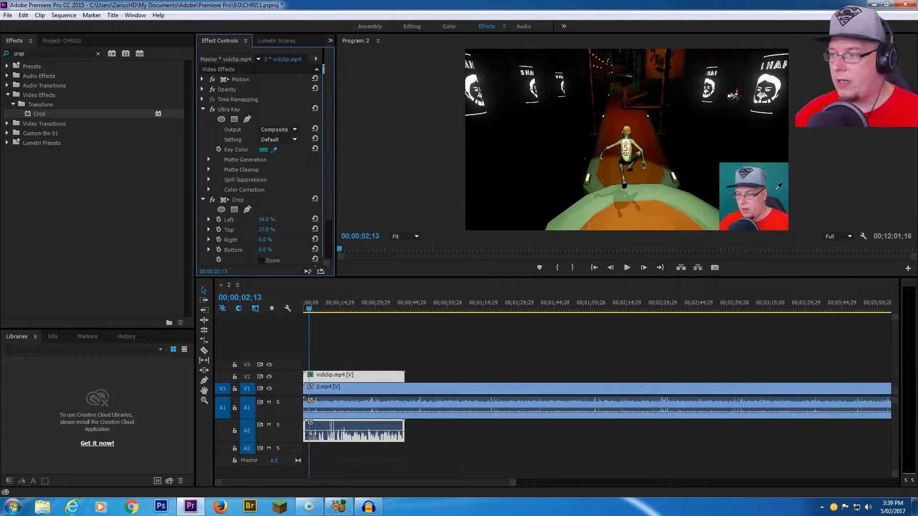
left_click(738, 204)
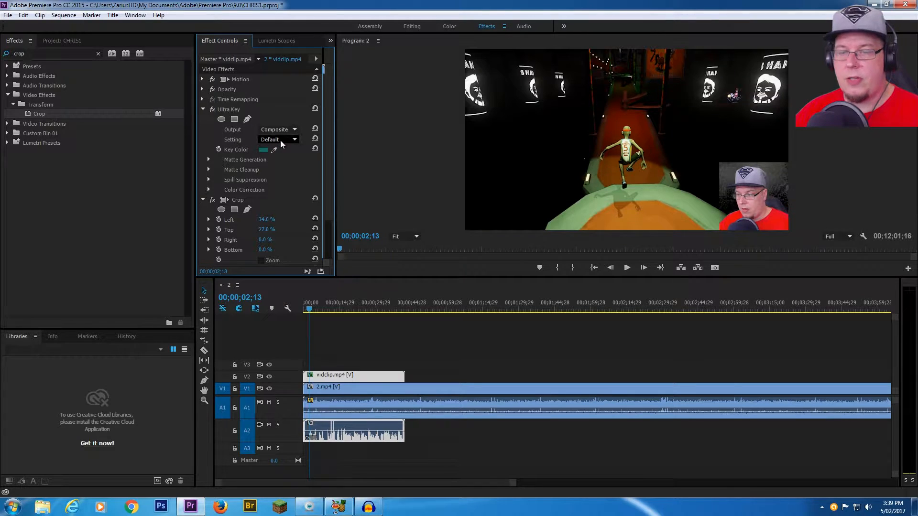
left_click(296, 141)
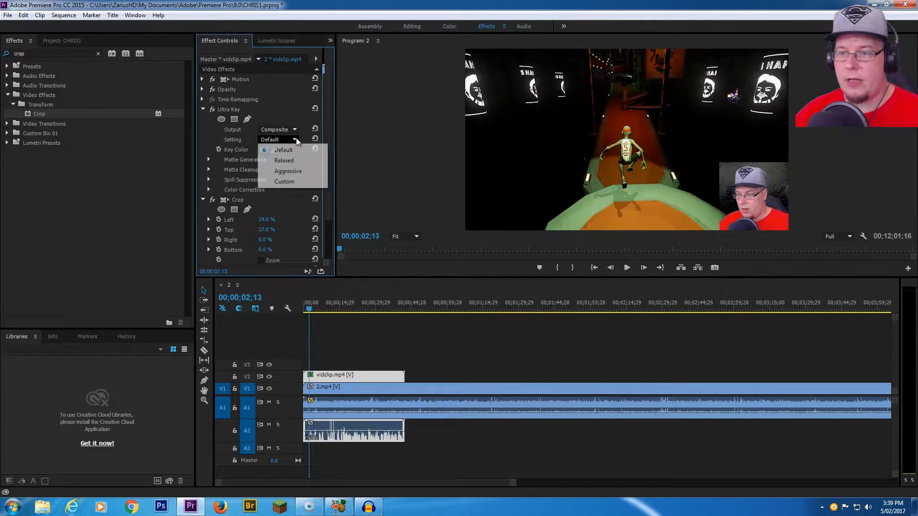
left_click(290, 173)
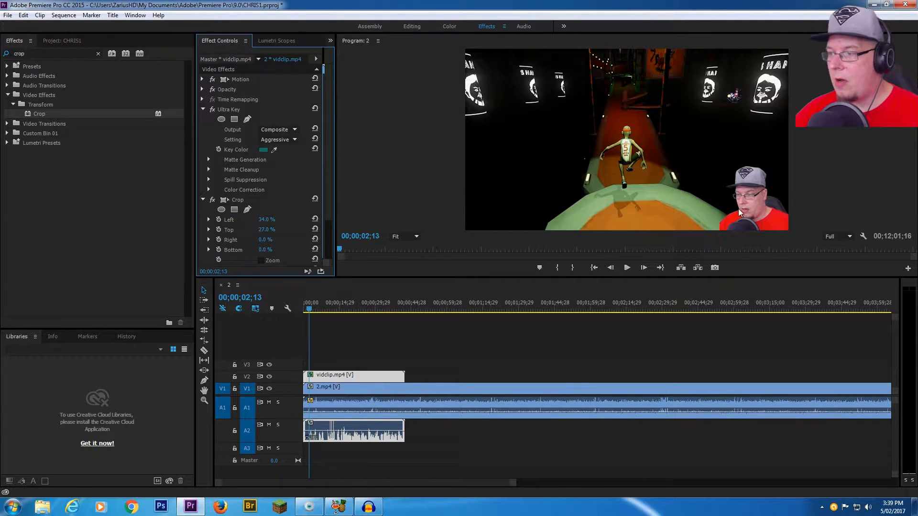
- Play a few seconds of the sequence to check the keyed overlay, and return the playhead to the start
left_click(629, 269)
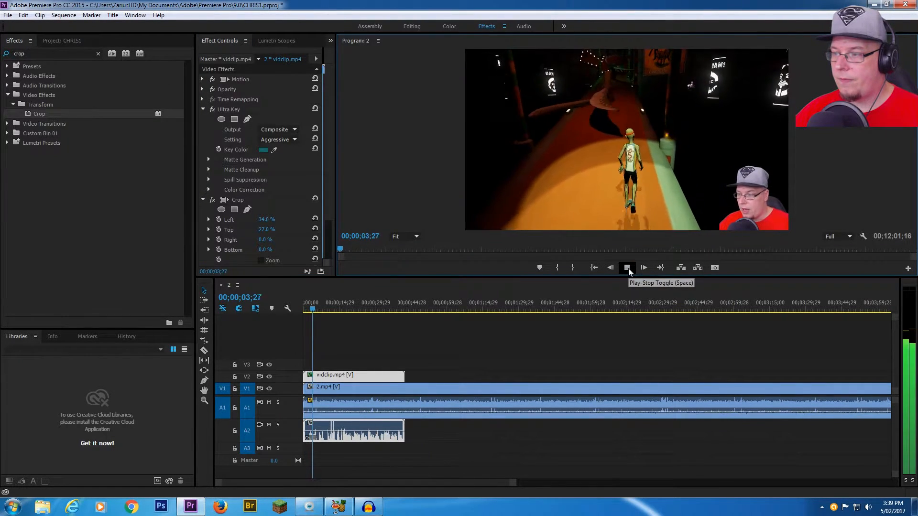
left_click(628, 268)
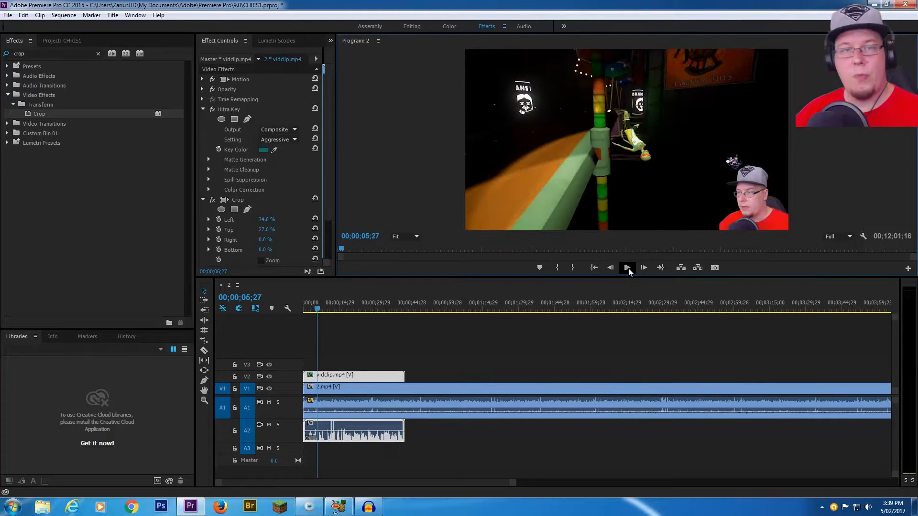
left_click_drag(317, 309, 305, 309)
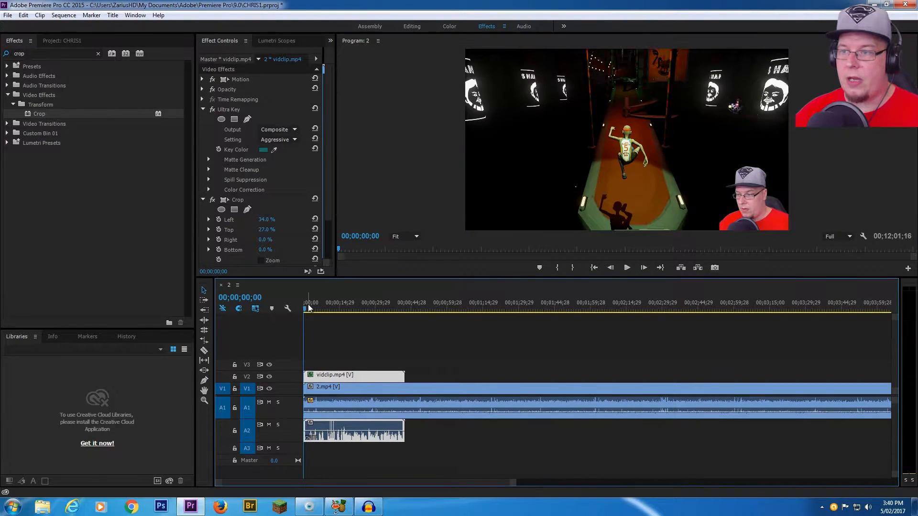
- Switch to the Editing workspace, place wavclip.wav on A3 at the sequence start, and expand the track to show its waveform
left_click(414, 26)
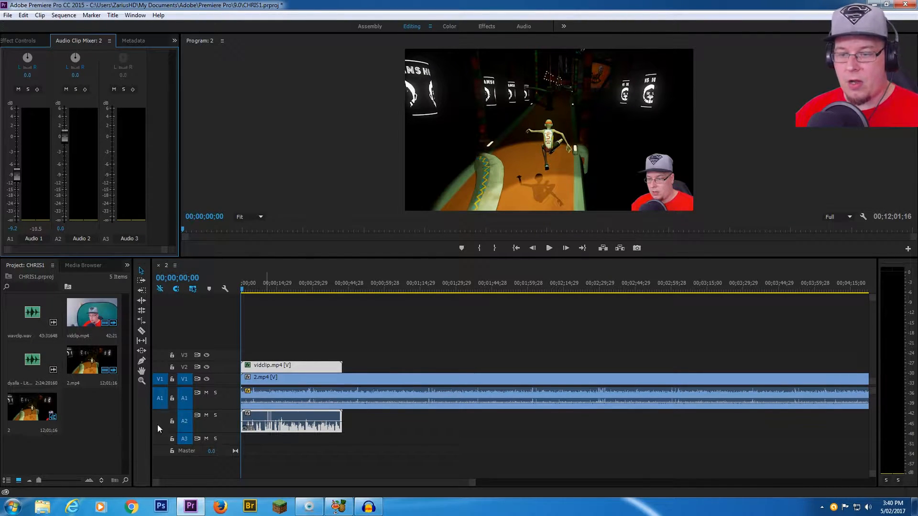
left_click(352, 353)
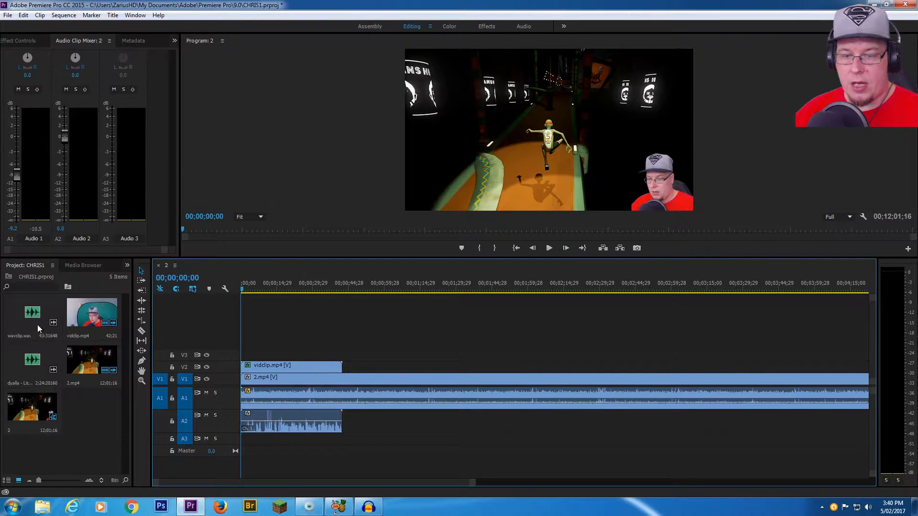
left_click_drag(135, 351, 175, 352)
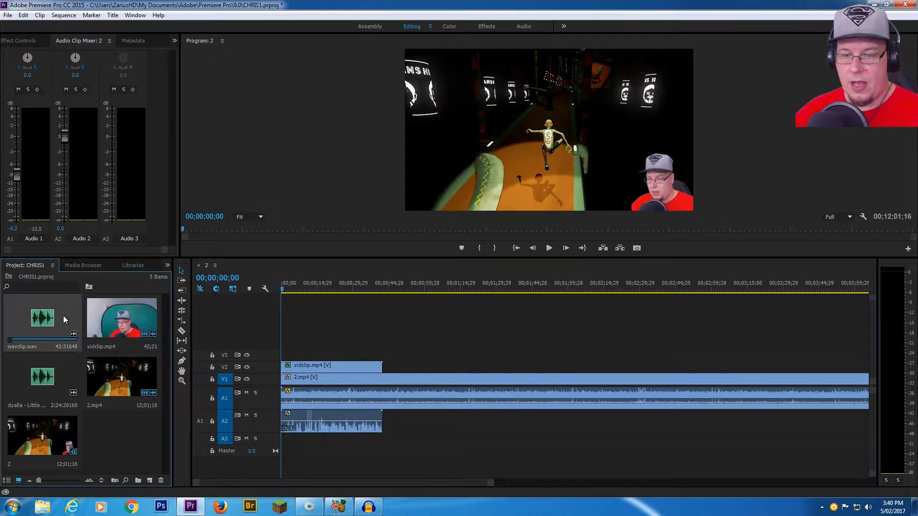
left_click_drag(64, 316, 290, 440)
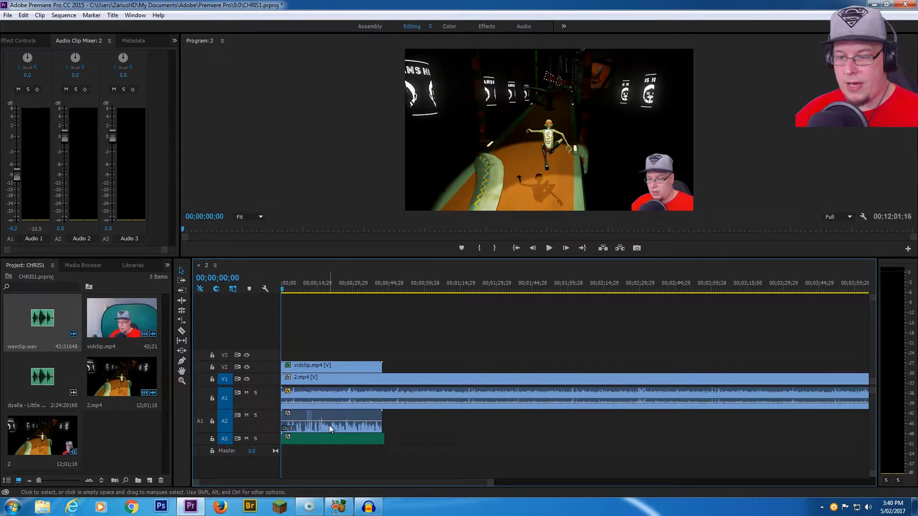
left_click_drag(273, 445, 272, 456)
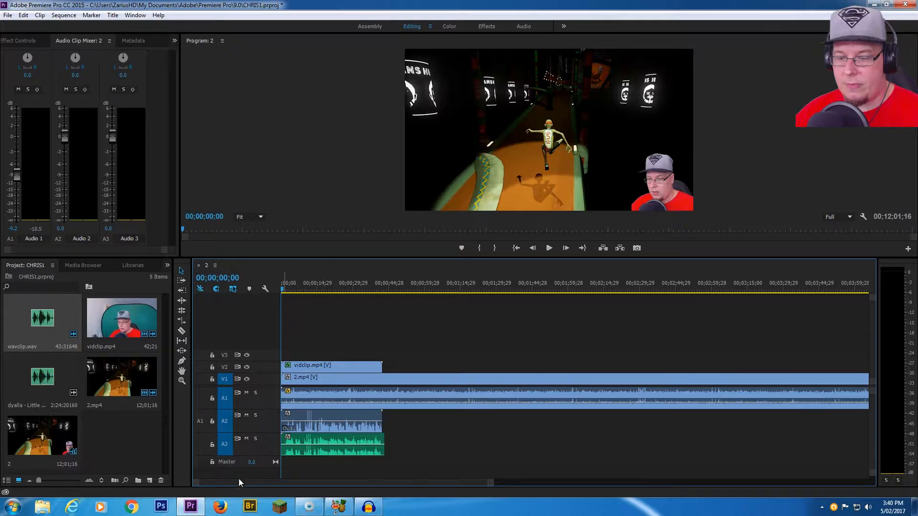
- Synchronize vidclip.mp4 and wavclip.wav by Audio on track channel 1
left_click_drag(200, 483, 290, 473)
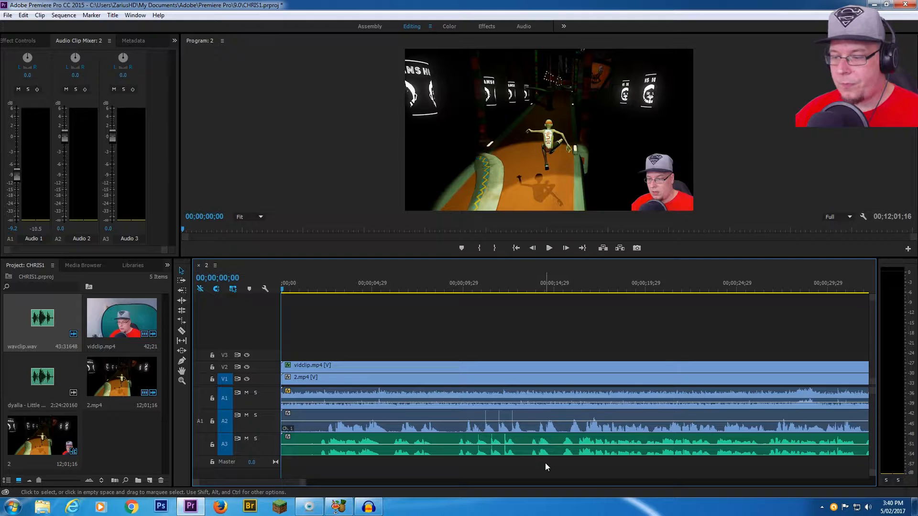
left_click_drag(545, 462, 514, 422)
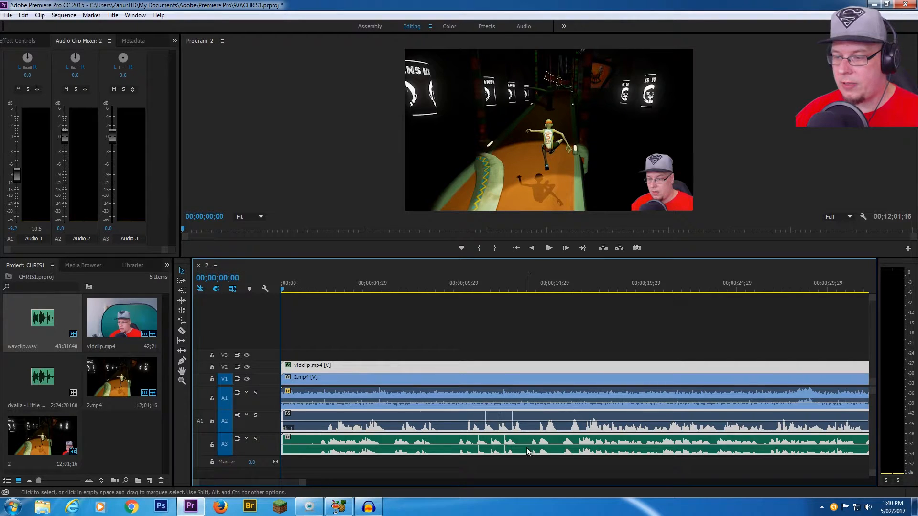
right_click(513, 423)
left_click(558, 218)
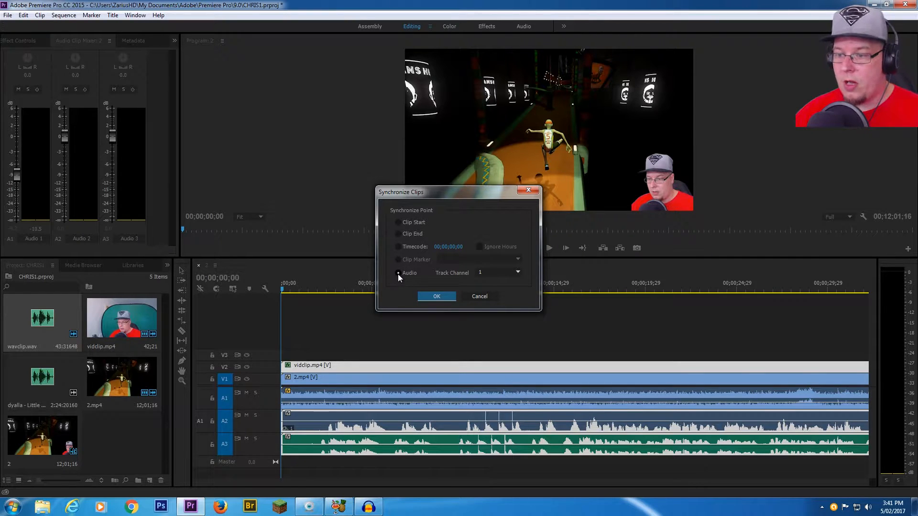
left_click(437, 297)
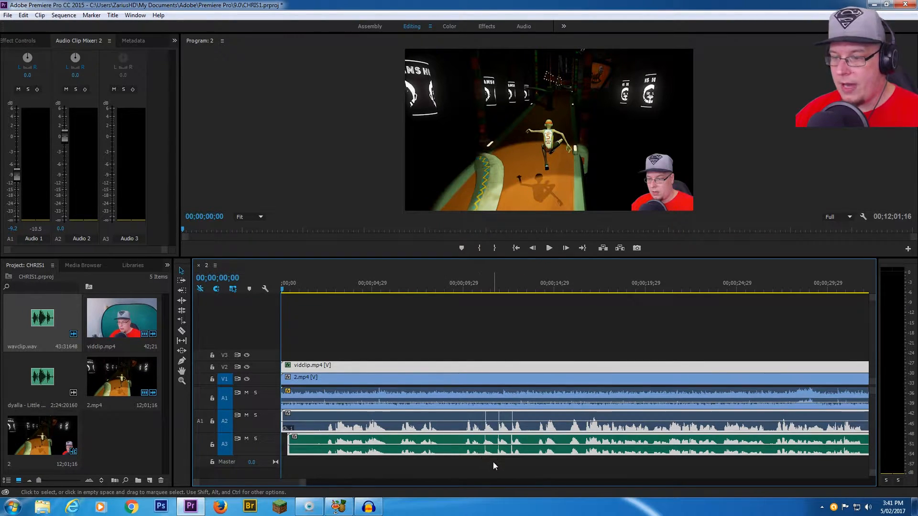
- Scrub to the claps around 11 seconds to check the waveform alignment on A2 and A3, and return near the start
left_click(478, 289)
mouse_move(478, 289)
left_mouse_down()
mouse_move(518, 283)
mouse_move(494, 285)
left_mouse_up()
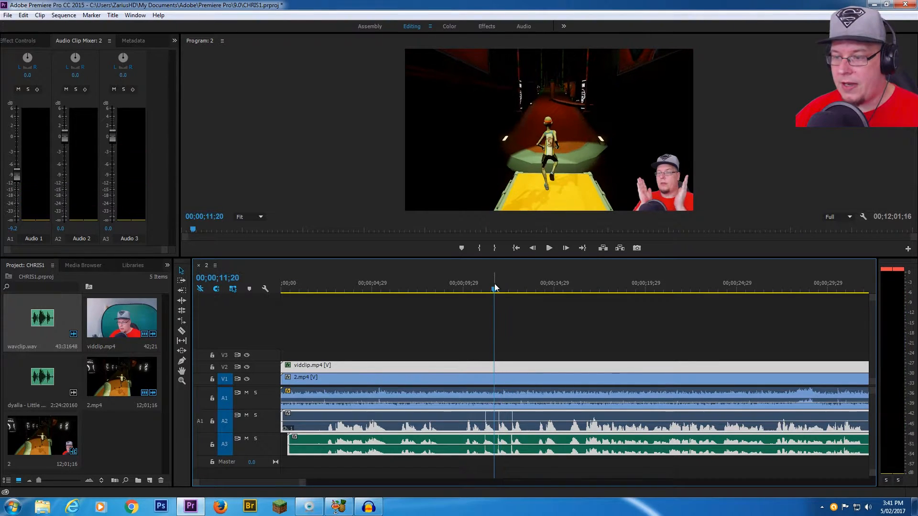
left_click(489, 352)
left_click(289, 291)
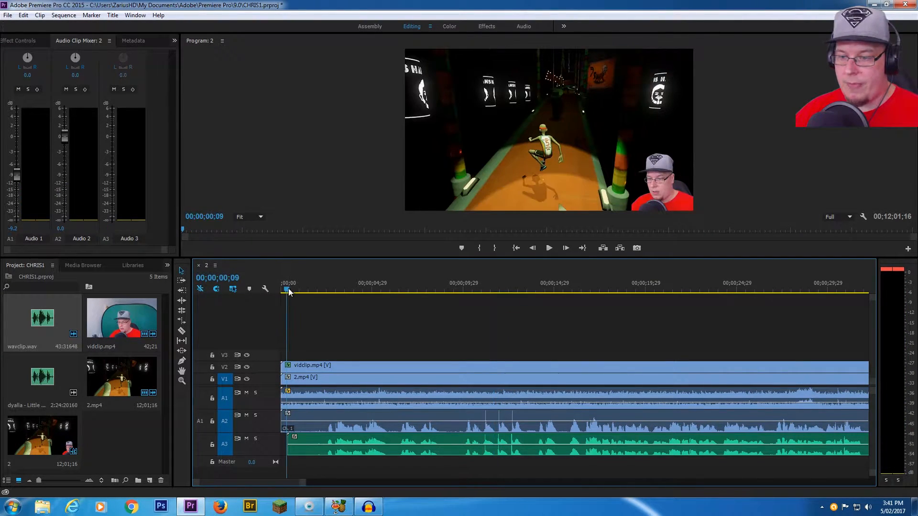
- Trim the starts of vidclip.mp4 and 2.mp4 to where wavclip.wav begins, and move all clips to the sequence start
left_click_drag(208, 482, 220, 481)
left_click_drag(285, 426, 309, 425)
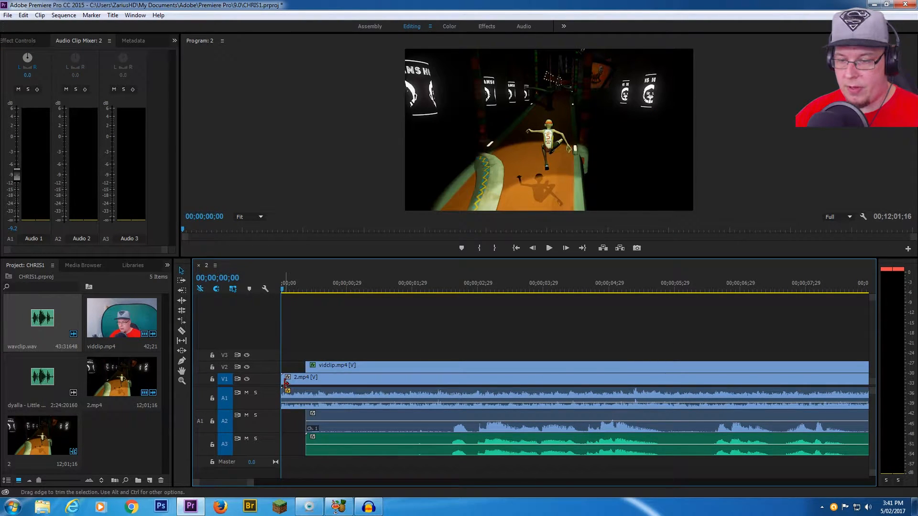
left_click_drag(283, 378, 307, 378)
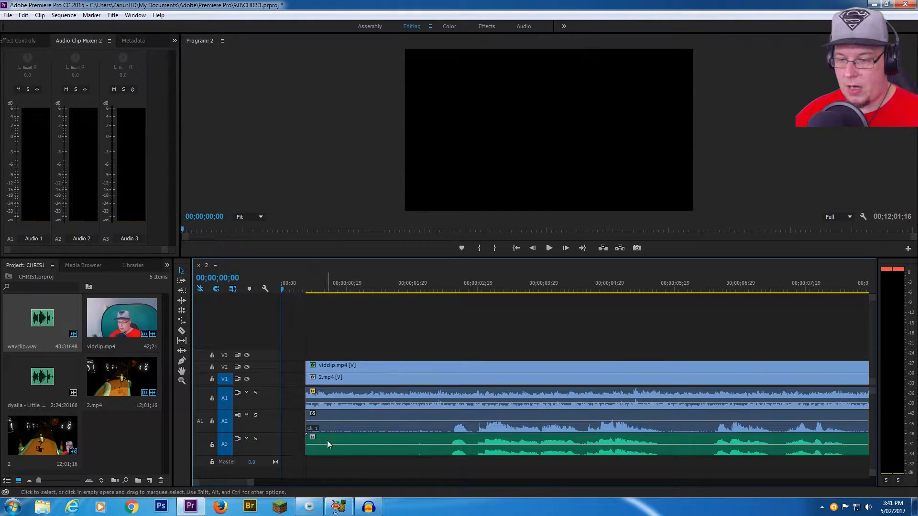
left_click(332, 290)
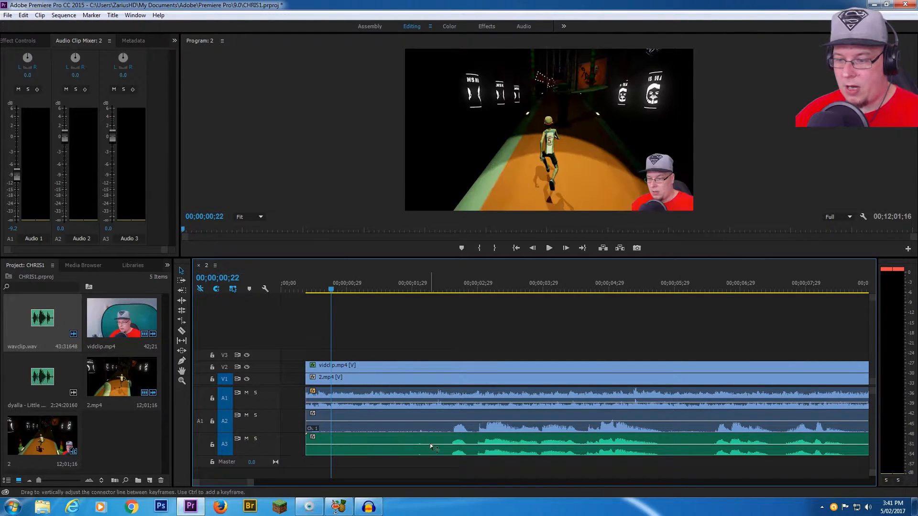
left_click_drag(436, 459, 369, 383)
left_click(417, 340)
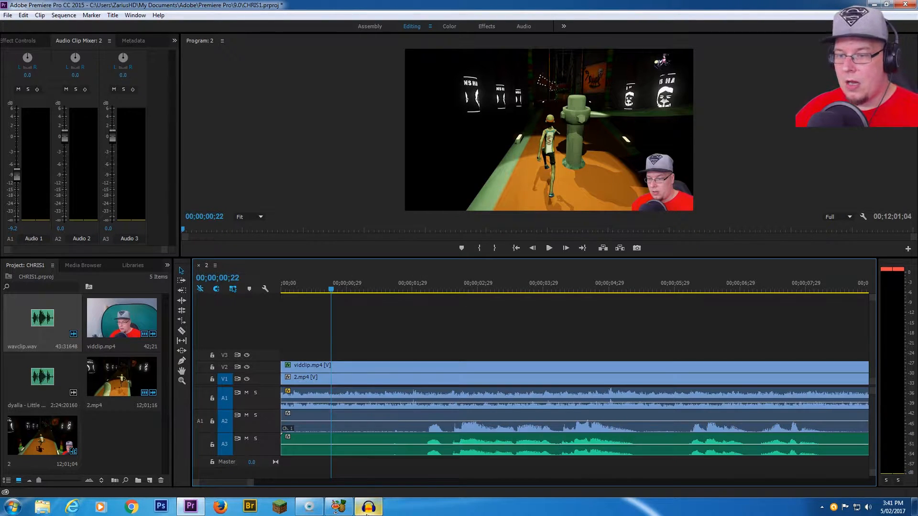
- Play the sequence from the start for about five seconds to check the synchronized audio, and examine the waveforms along the timeline
left_click_drag(331, 290, 282, 290)
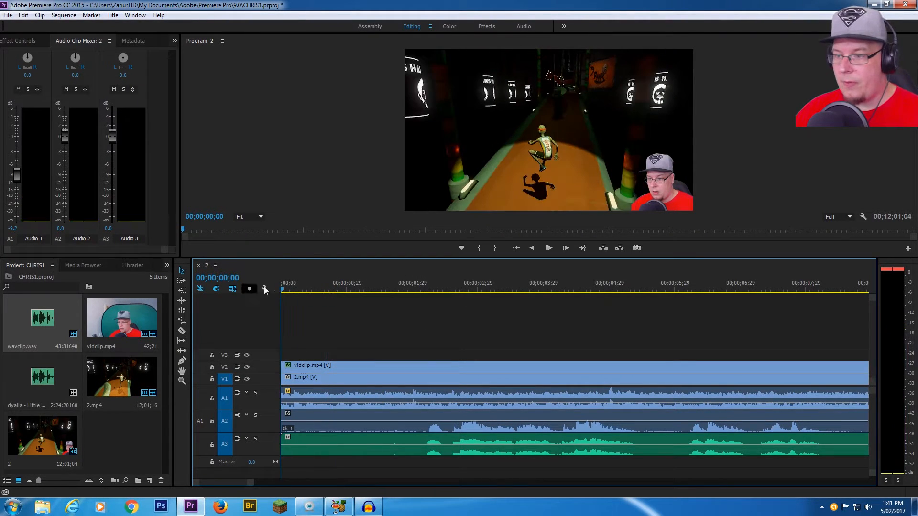
mouse_move(476, 258)
left_mouse_down()
mouse_move(474, 290)
mouse_move(472, 264)
left_mouse_up()
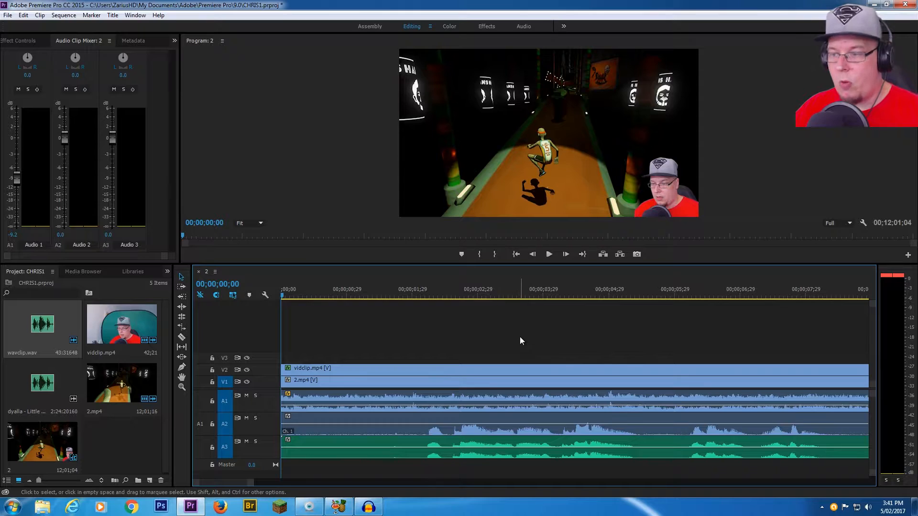
left_click(549, 255)
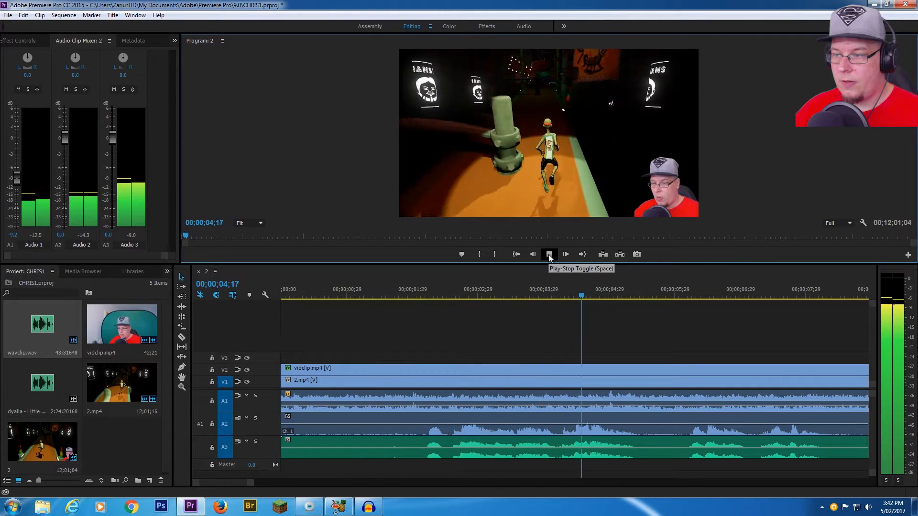
left_click(549, 255)
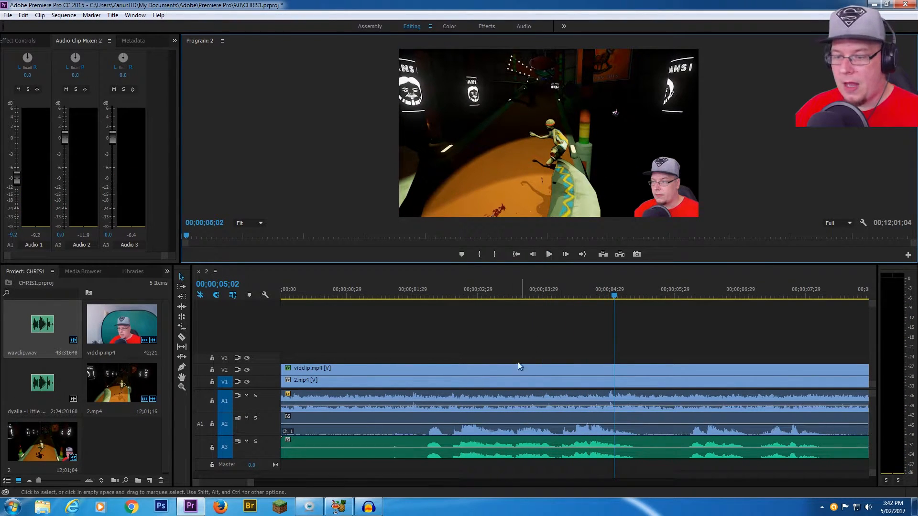
left_click(253, 485)
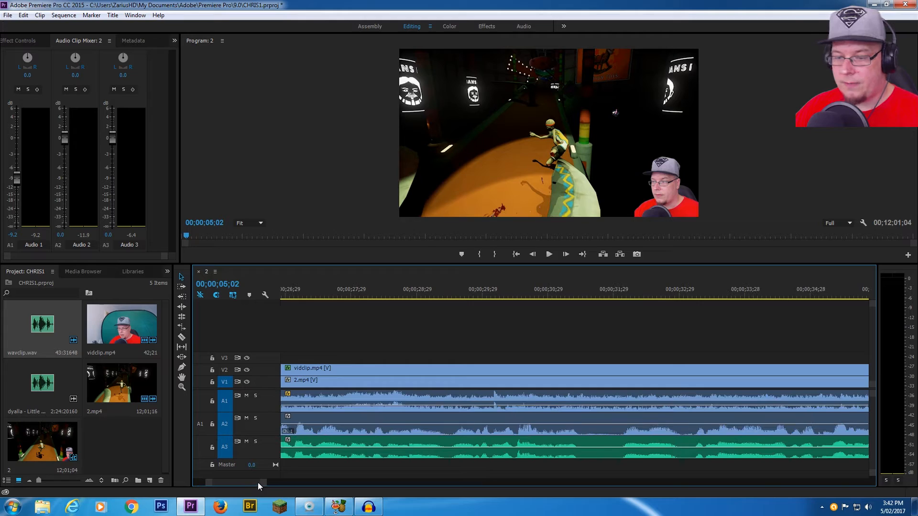
left_click_drag(250, 485, 284, 484)
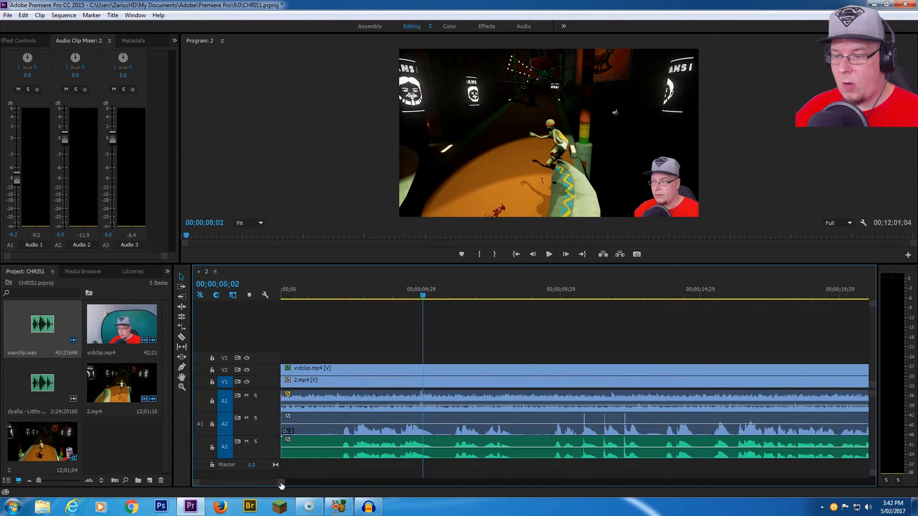
- Bring up the Logitech Webcam Software and Audacity recording windows and arrange them side by side over the editor
left_click(307, 507)
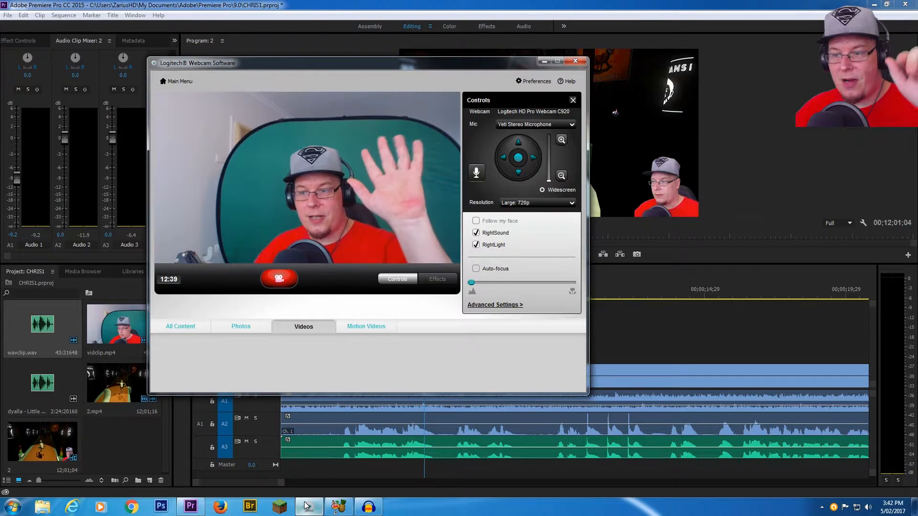
left_click_drag(388, 67, 275, 38)
left_click(378, 511)
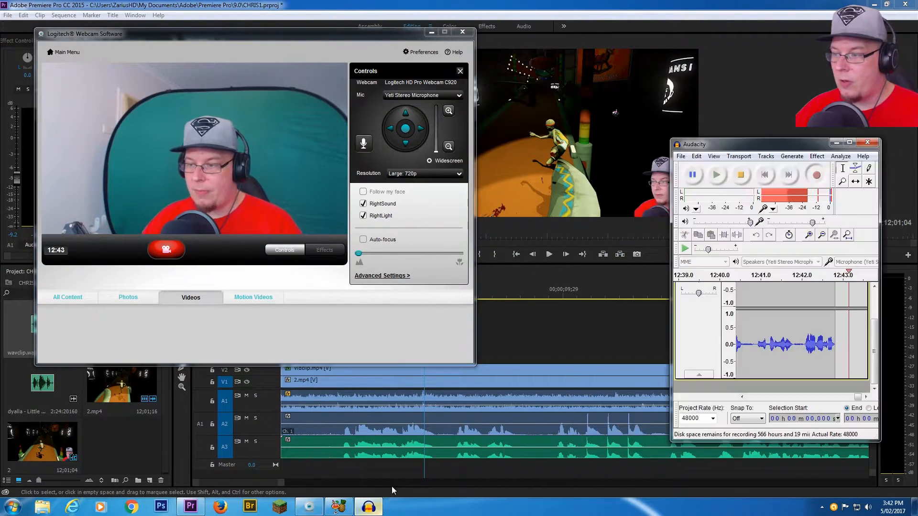
left_click_drag(765, 148, 747, 53)
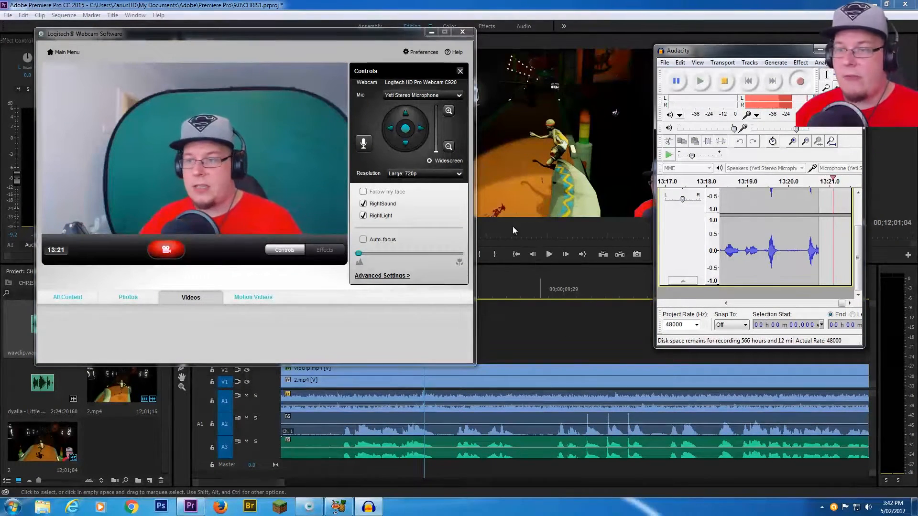
- Minimize the webcam and Audacity recording windows and move the playhead past the claps to 00;00;13;23
left_click(431, 32)
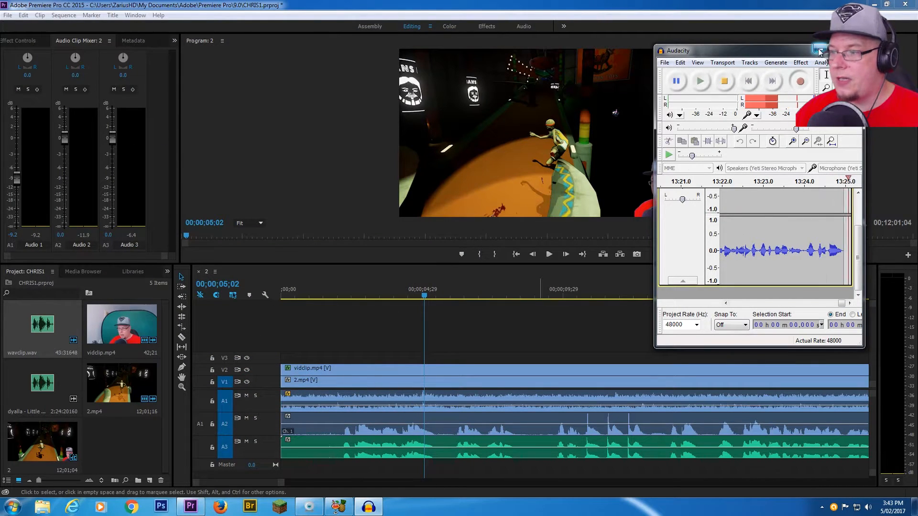
left_click(819, 51)
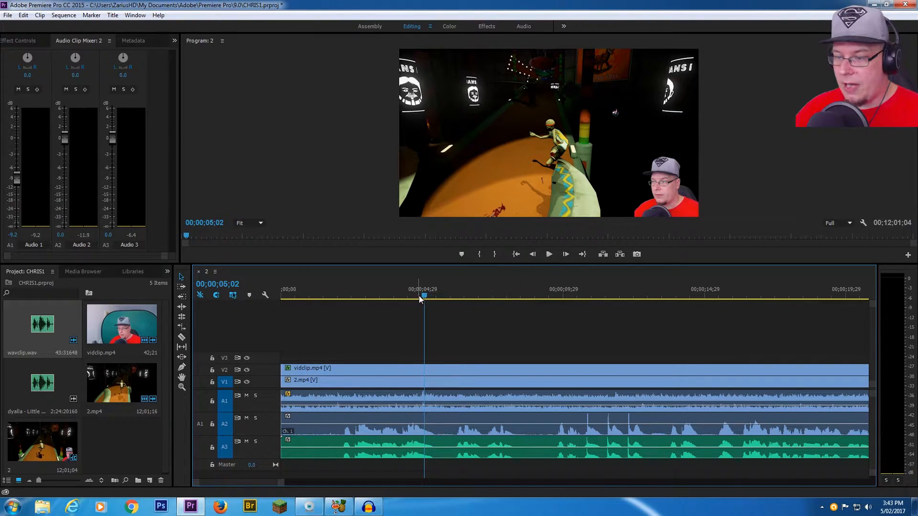
left_click_drag(426, 298, 670, 302)
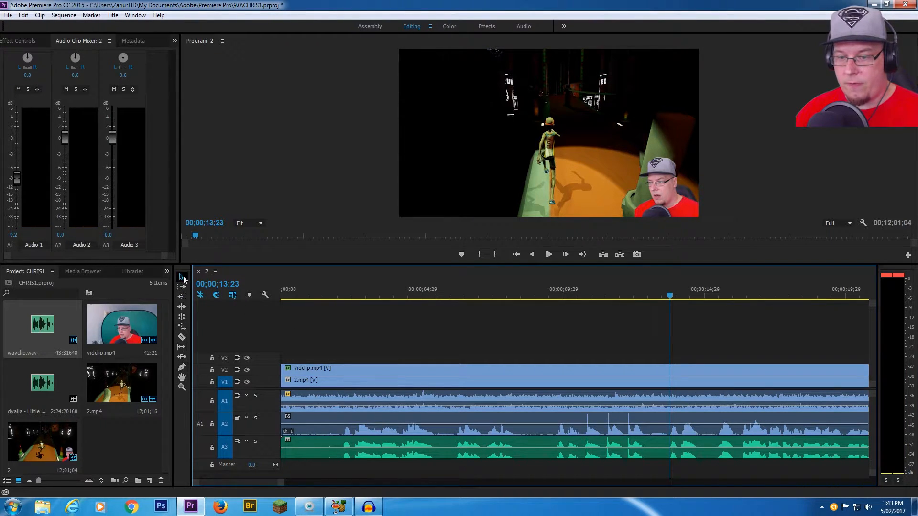
- Split the clips on all tracks at the playhead and clear the section before the cut, claps included
left_click(183, 338)
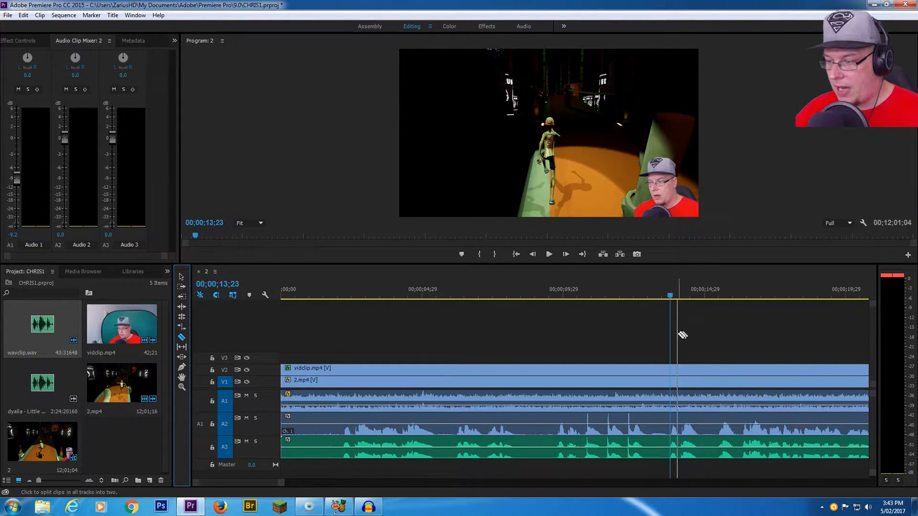
left_click(675, 369, "shift")
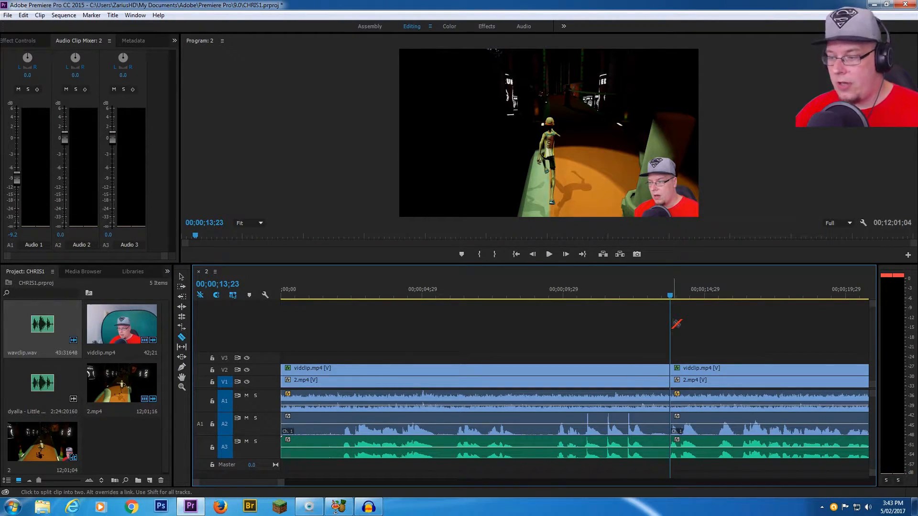
left_click(180, 277)
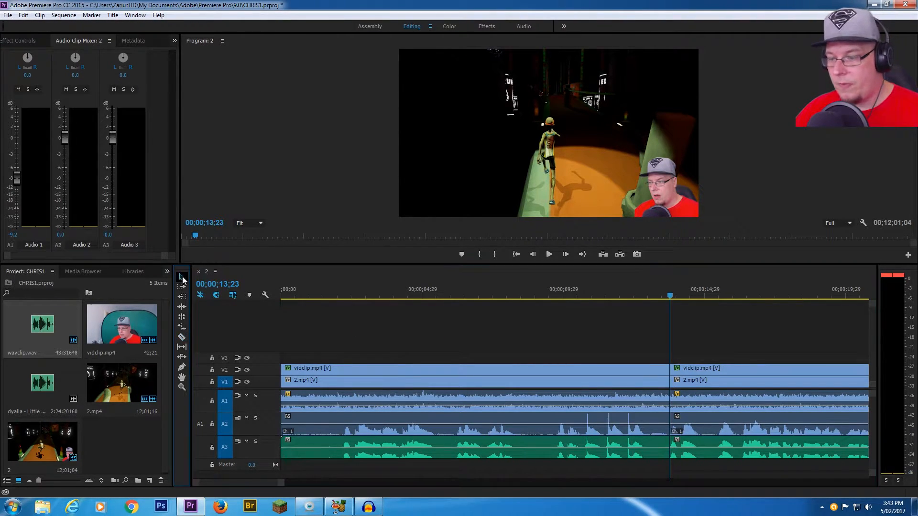
left_click_drag(525, 465, 449, 368)
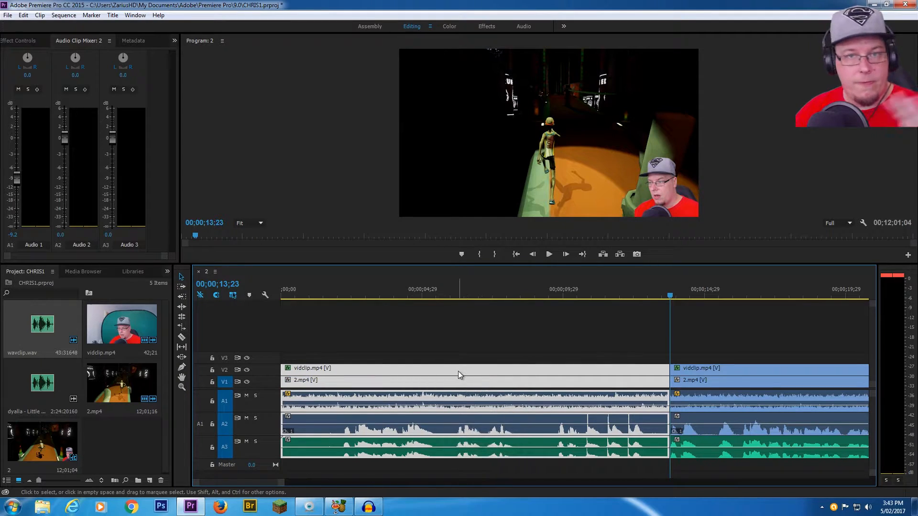
right_click(458, 371)
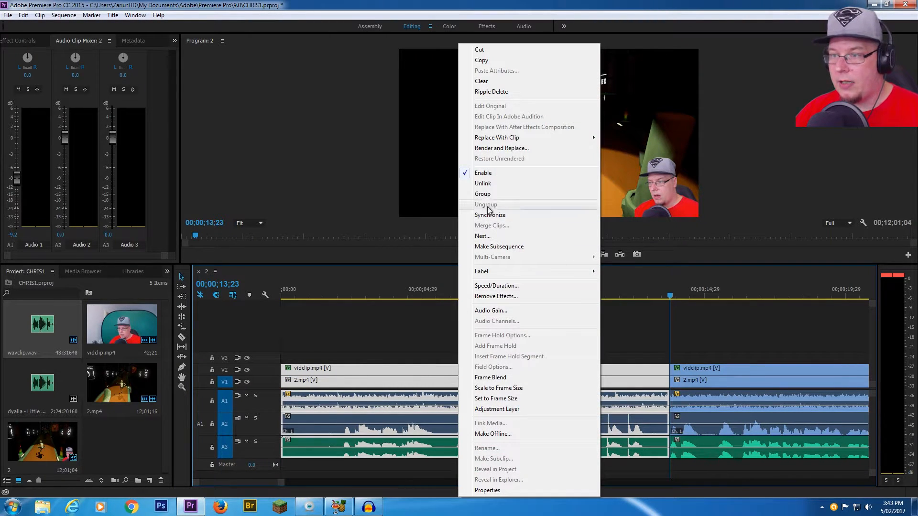
left_click(493, 92)
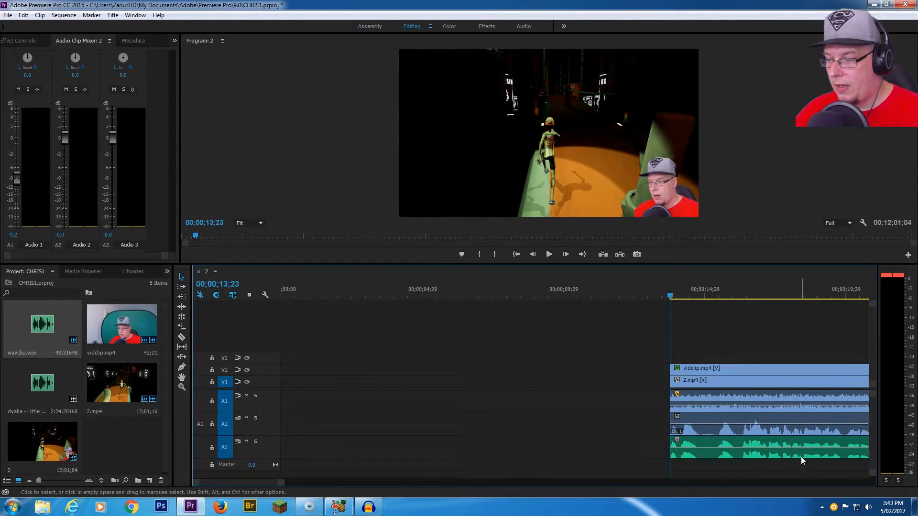
- Move the remaining clips to the sequence start and play from there to about 28 seconds
left_click_drag(808, 469, 339, 376)
left_click(289, 295)
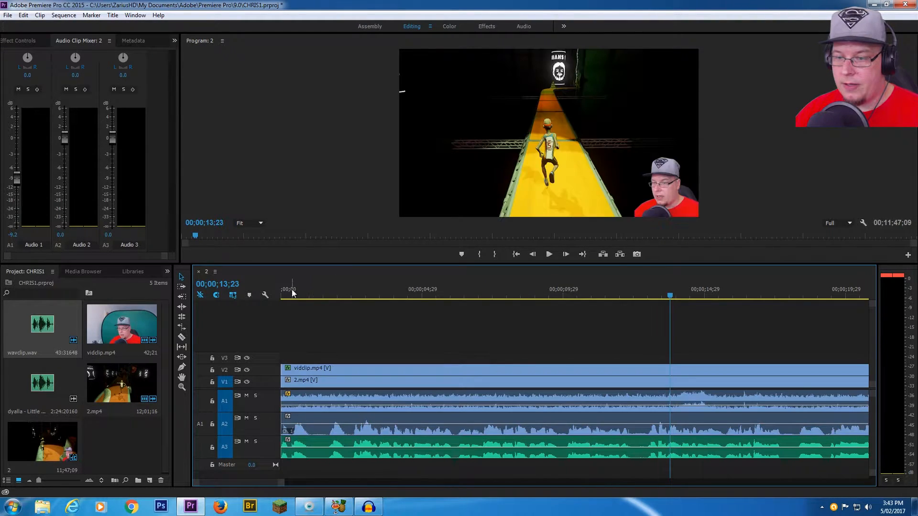
left_click_drag(290, 297, 282, 297)
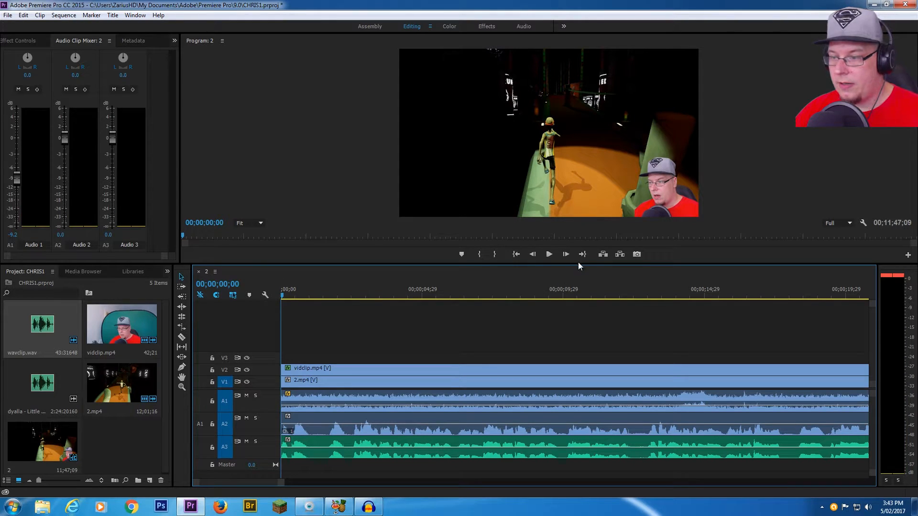
left_click(548, 254)
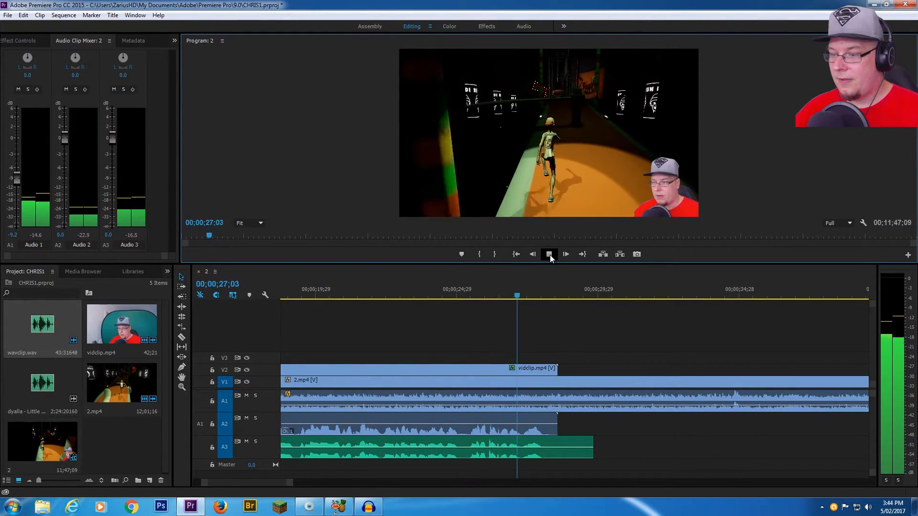
left_click(549, 254)
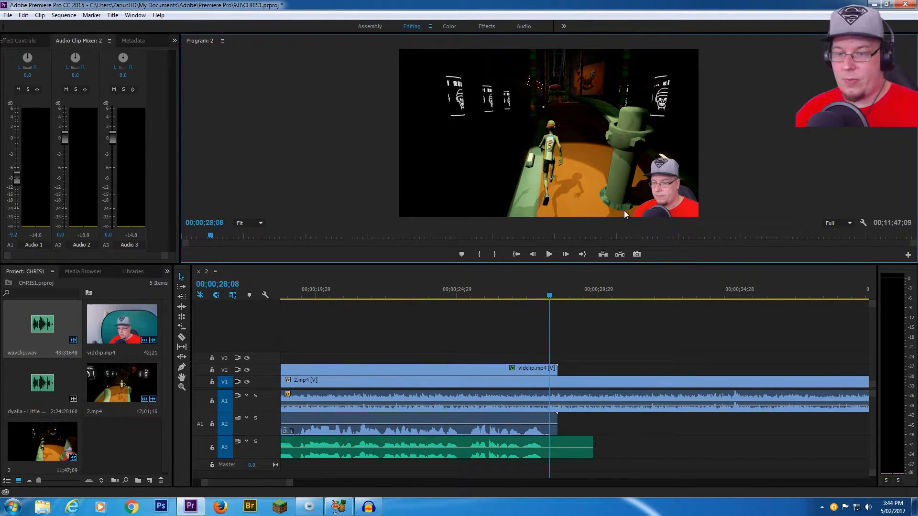
- Split the clips on all tracks at 00;00;28;08 and clear everything after the cut
left_click(182, 339)
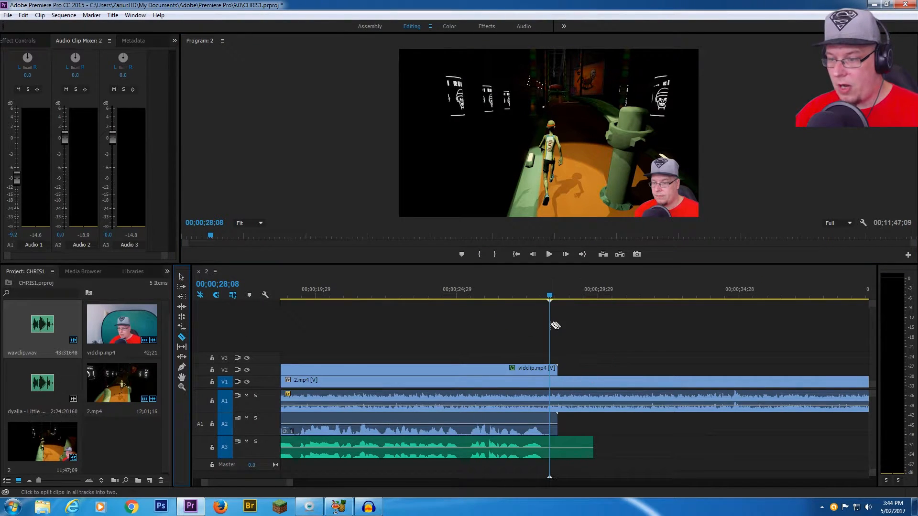
left_click(554, 370, "shift")
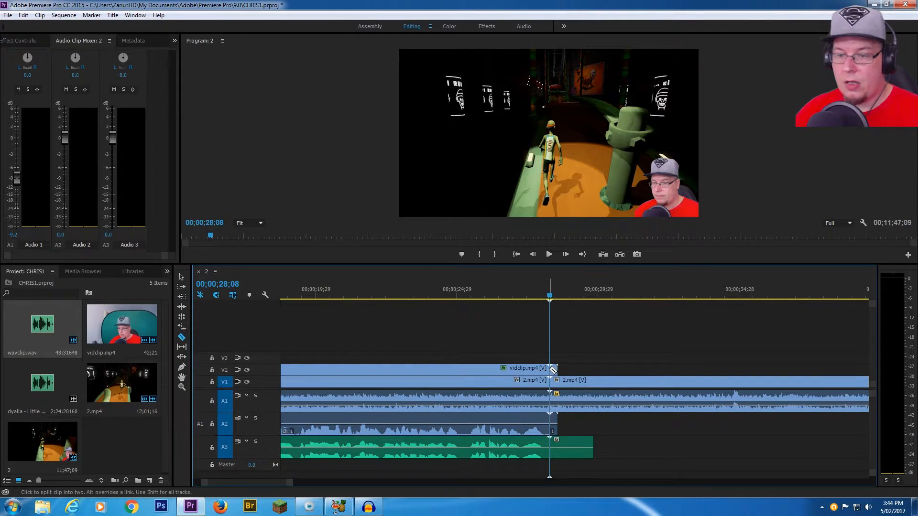
left_click(182, 277)
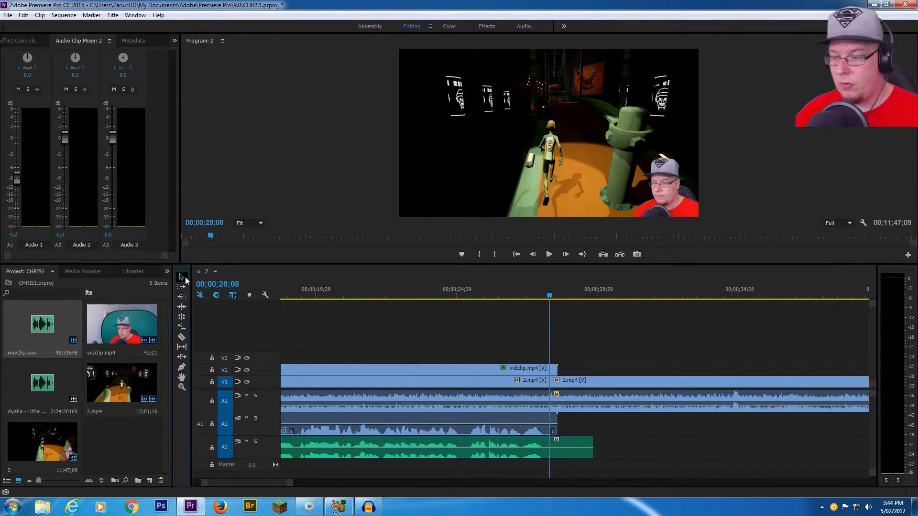
left_click_drag(611, 471, 556, 375)
right_click(556, 376)
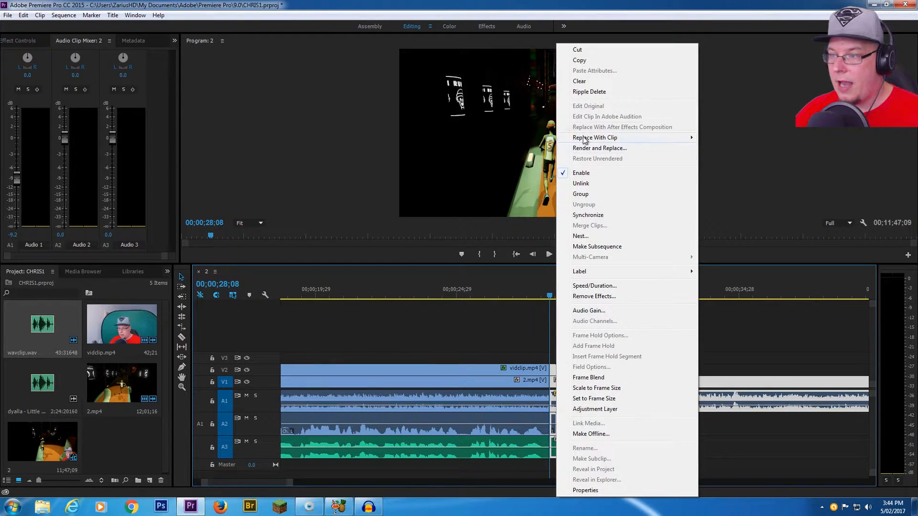
left_click(586, 83)
left_click_drag(290, 482, 353, 484)
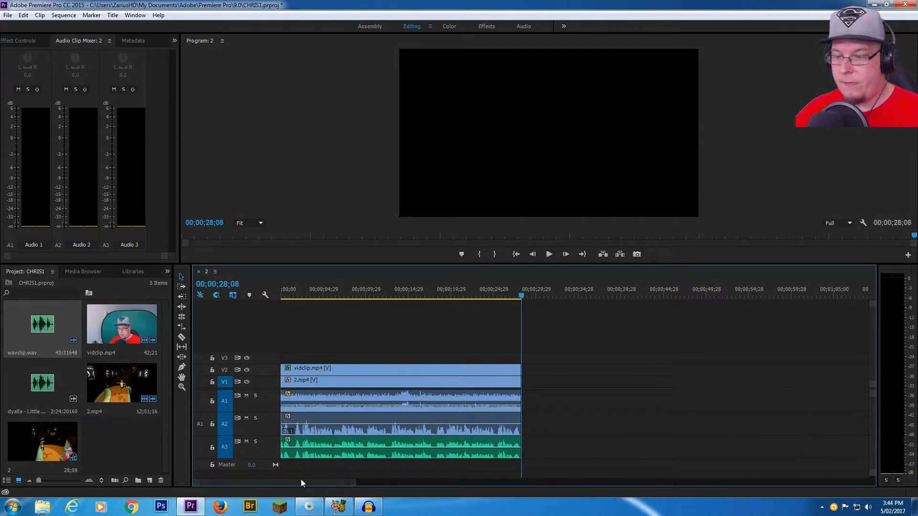
- Enlarge the program preview and briefly play from 00;00;09;23 to check the webcam overlay and audio levels
left_click_drag(348, 293, 365, 297)
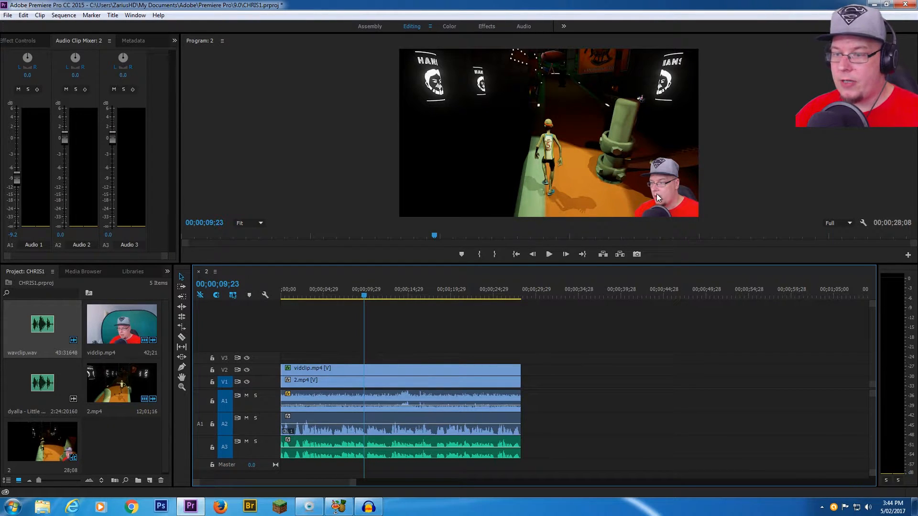
left_click_drag(448, 264, 445, 370)
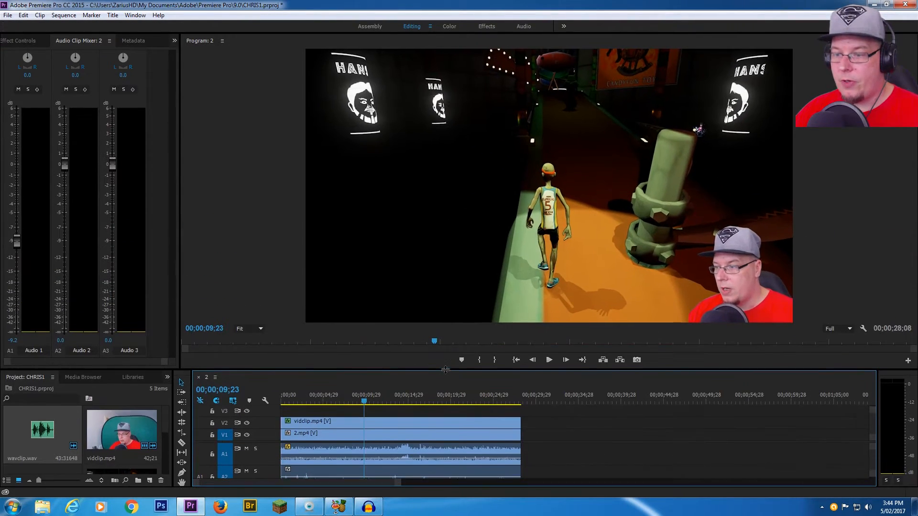
left_click(550, 363)
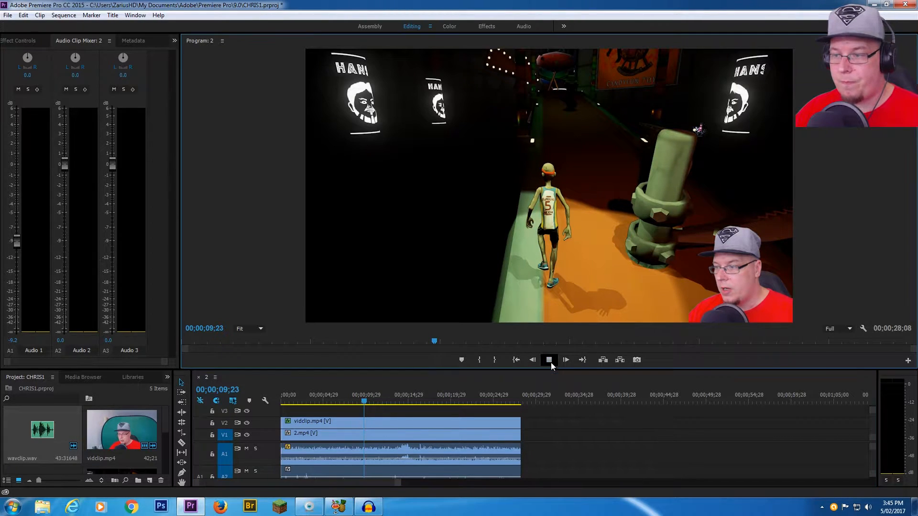
left_click(550, 361)
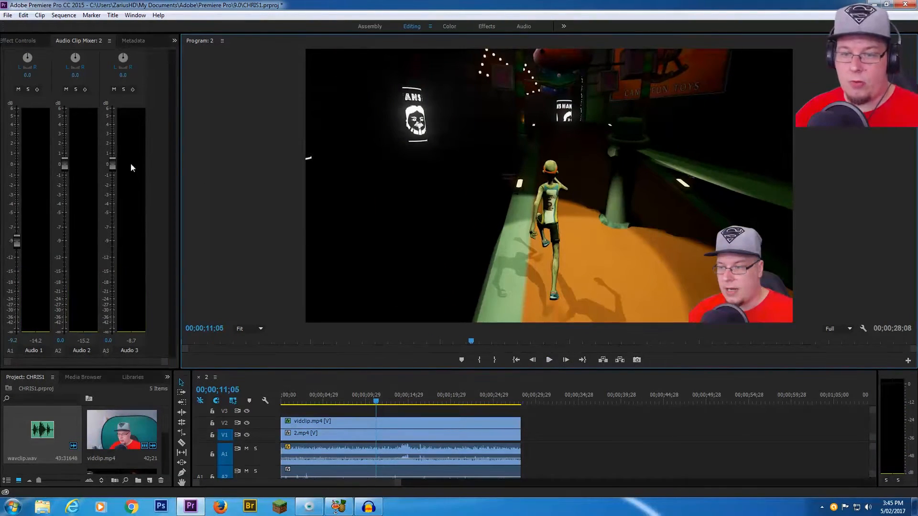
- Lower the Audio 1 game volume to -21.9 dB and play about three seconds to check the balance
left_click_drag(18, 243, 18, 263)
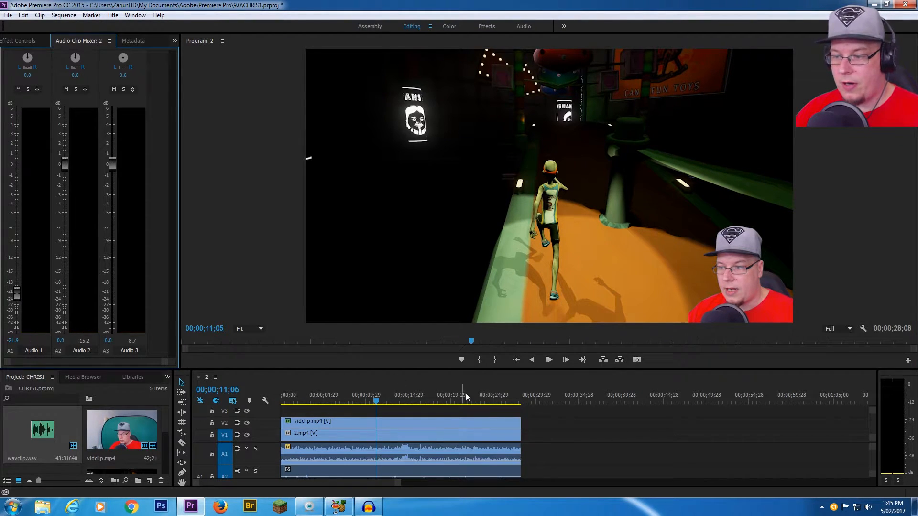
left_click(550, 360)
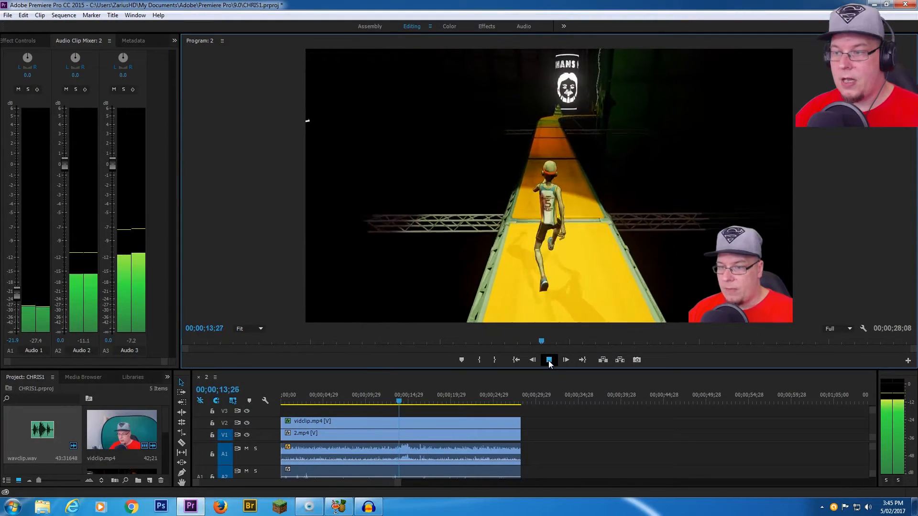
left_click(549, 360)
- Restore more room for the timeline, unlink vidclip.mp4's audio from its video, and clear that audio from A2
left_click_drag(554, 369, 545, 235)
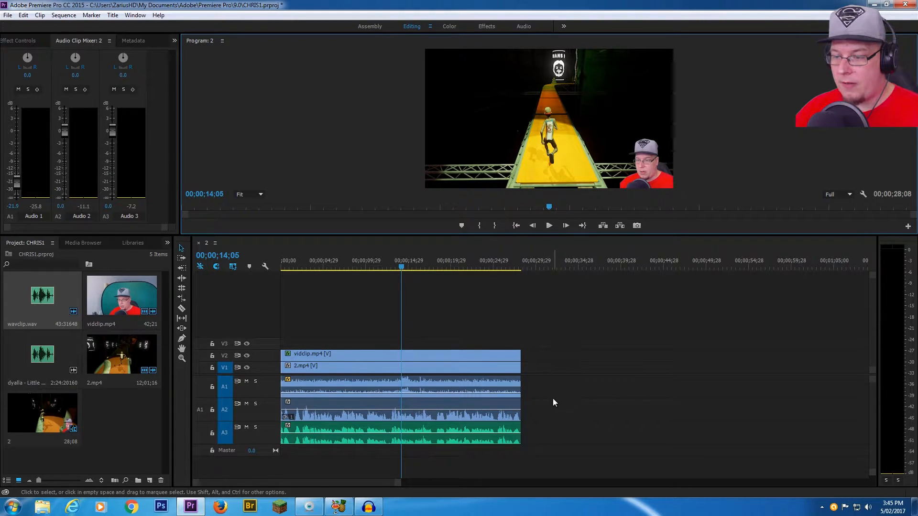
left_click(493, 407)
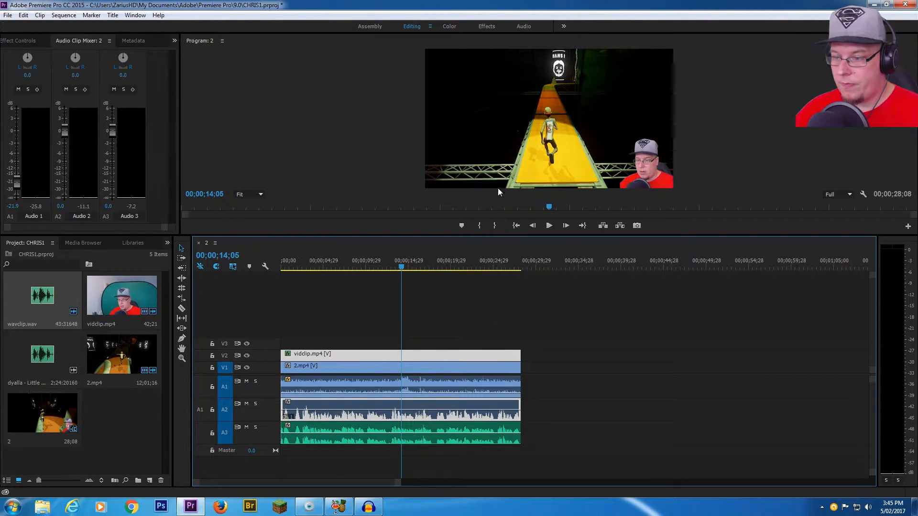
right_click(477, 405)
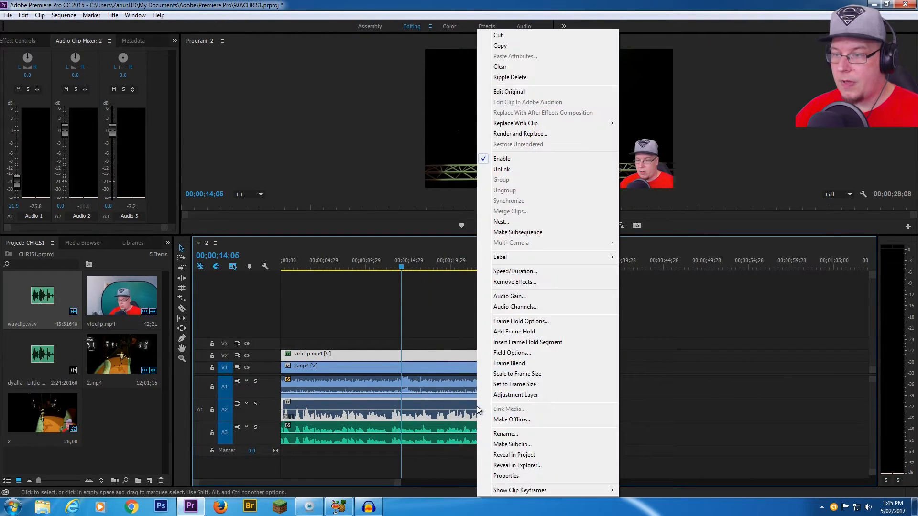
left_click(507, 171)
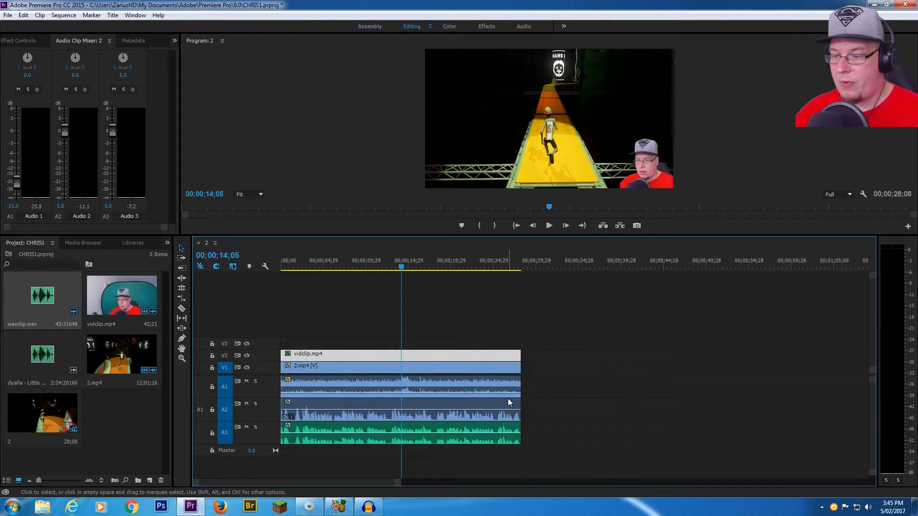
left_click(181, 248)
left_click(461, 409)
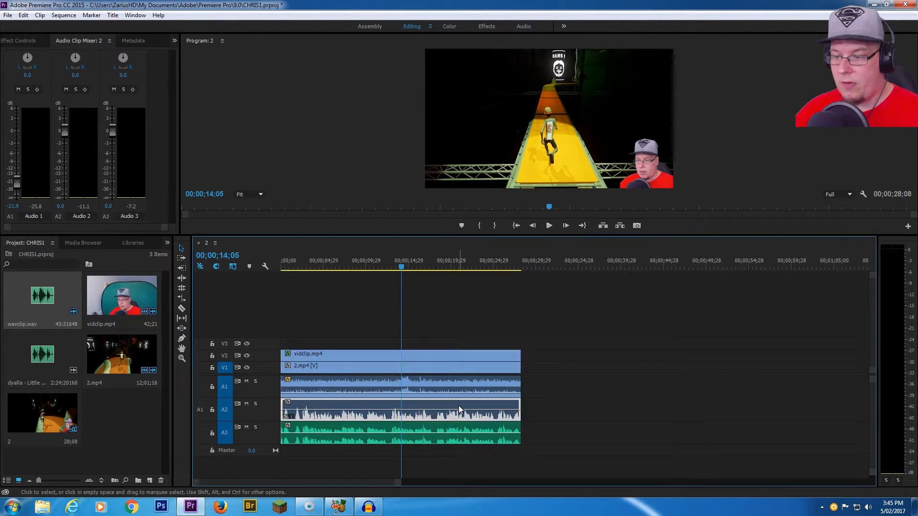
right_click(460, 409)
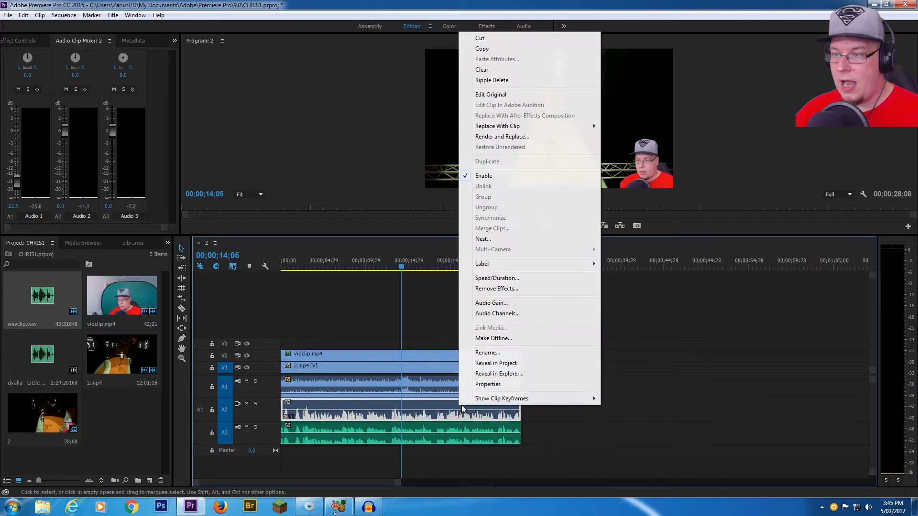
left_click(496, 71)
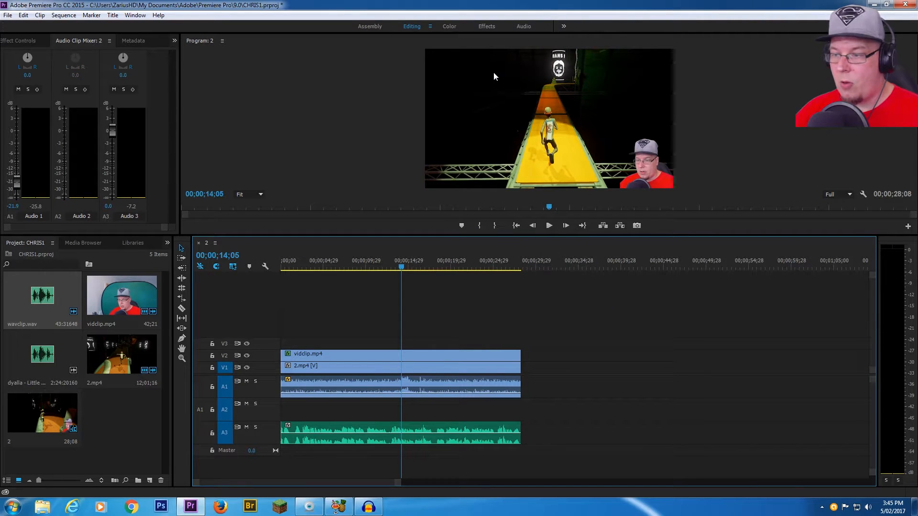
- Play about eight seconds to check the remaining audio, return to the sequence start, and enlarge the timeline area
left_click(549, 226)
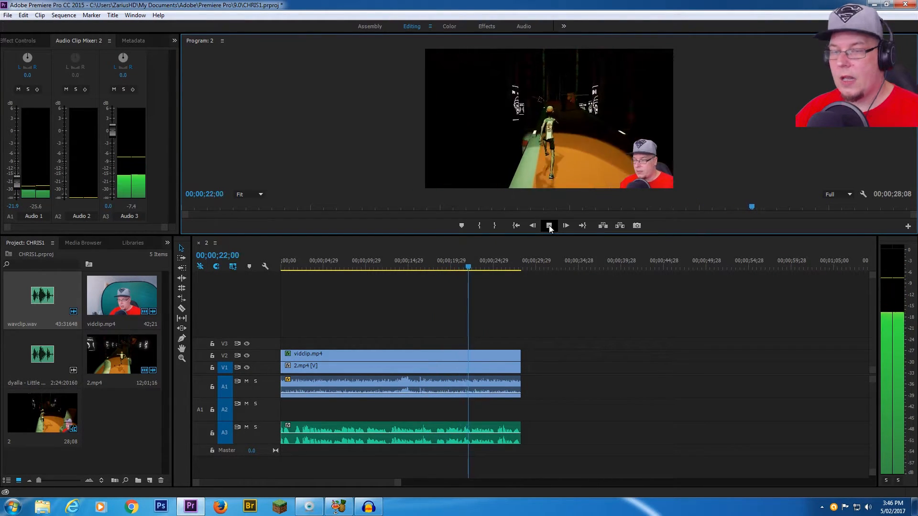
left_click(549, 225)
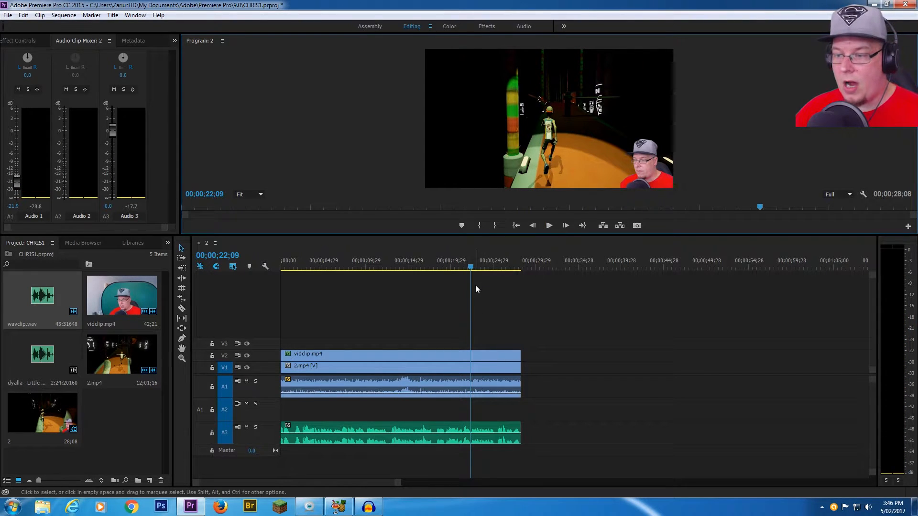
left_click_drag(470, 267, 274, 274)
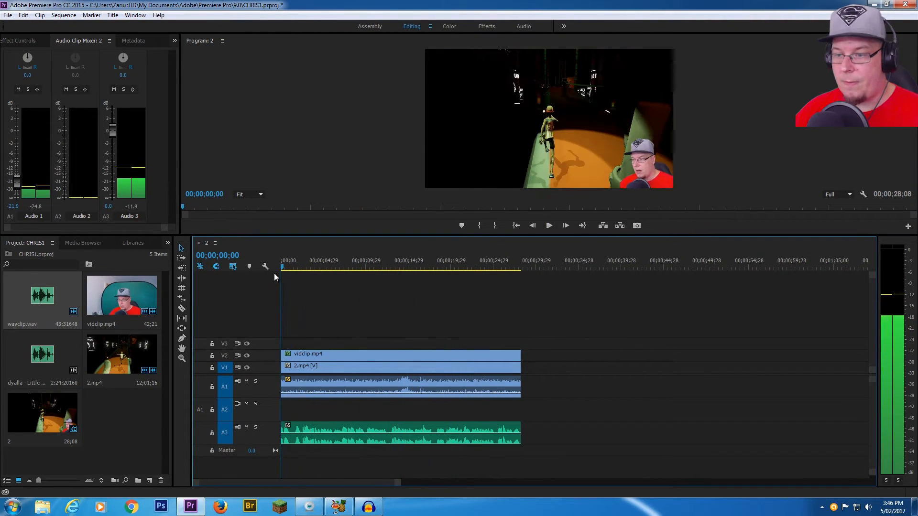
left_click_drag(386, 235, 383, 164)
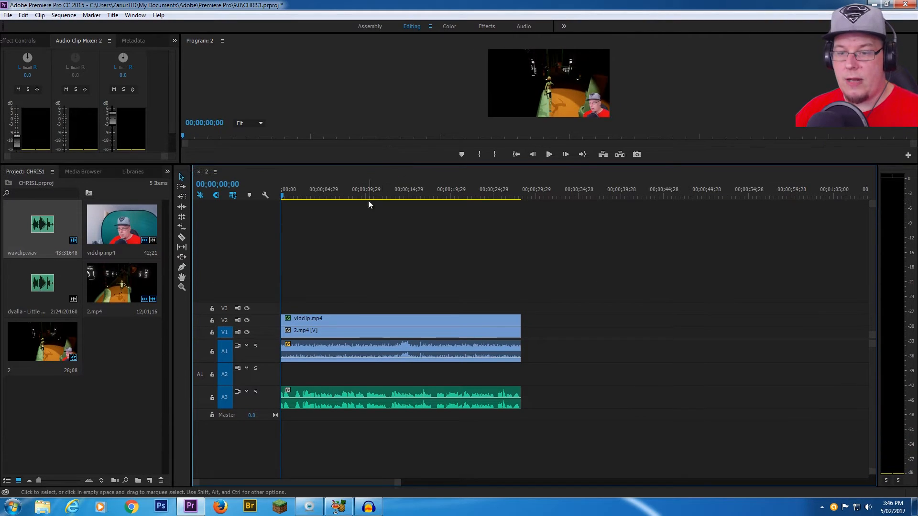
- Add the dyalla music file on audio track A4 from the sequence start and play the opening seconds to check the mix
left_click(135, 362)
left_click_drag(36, 289, 274, 432)
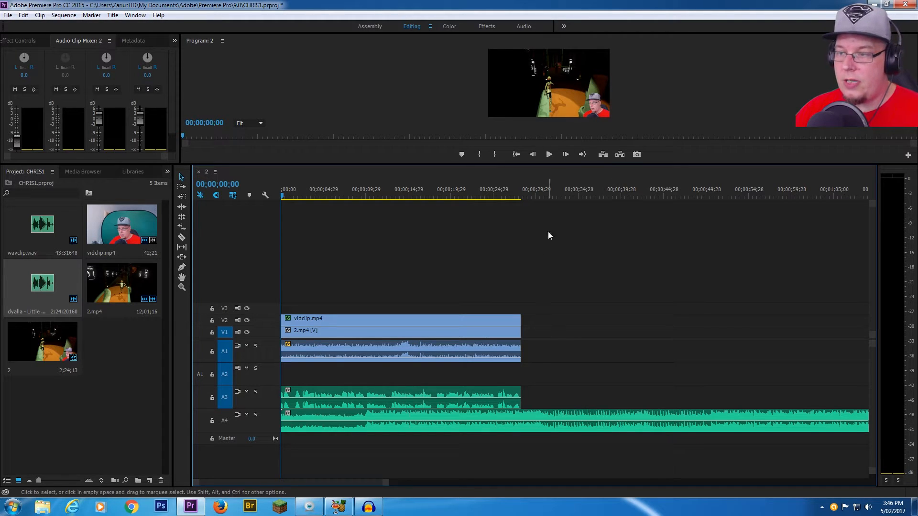
left_click(549, 155)
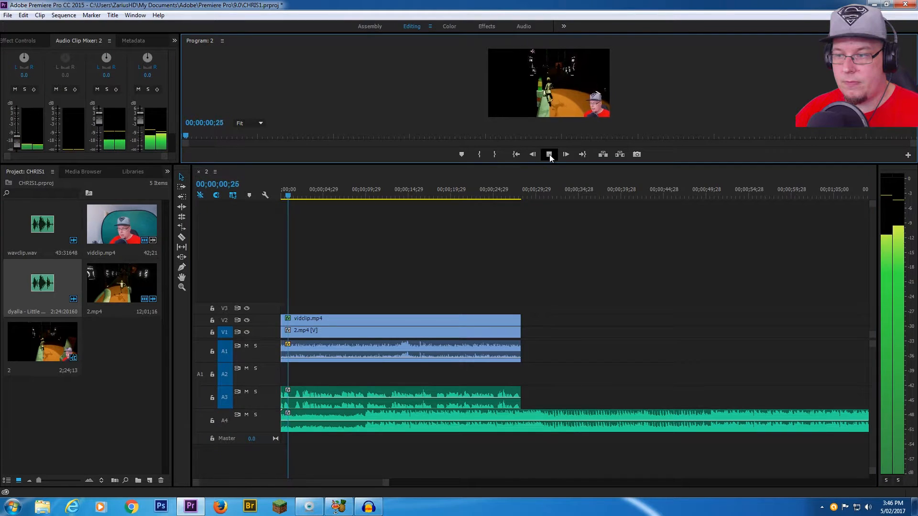
left_click(549, 157)
- Lower the Audio 4 music volume to -39.0 dB and play about three seconds to check the balance
left_click_drag(551, 163, 507, 396)
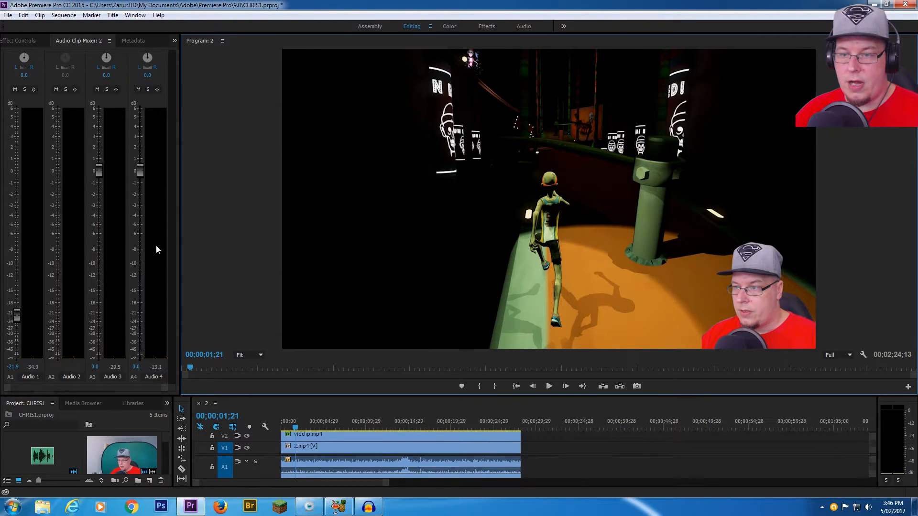
left_click_drag(140, 171, 146, 349)
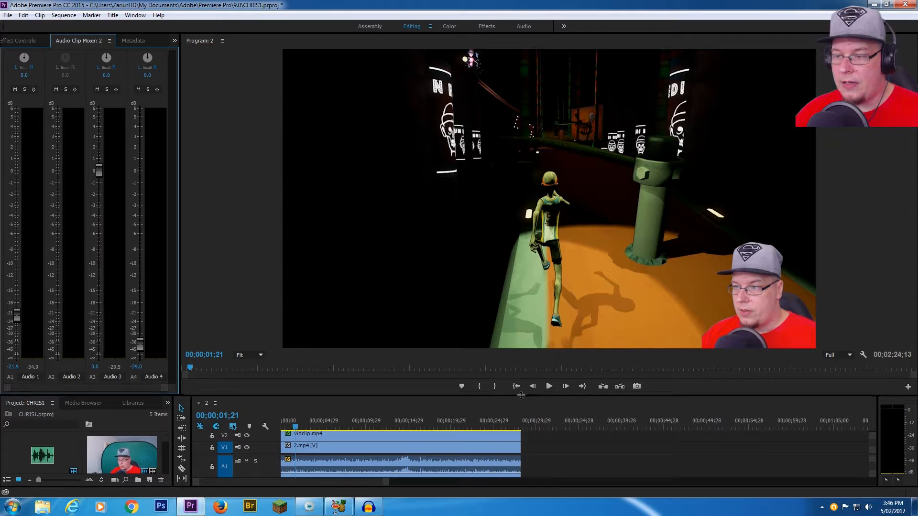
left_click_drag(518, 396, 539, 246)
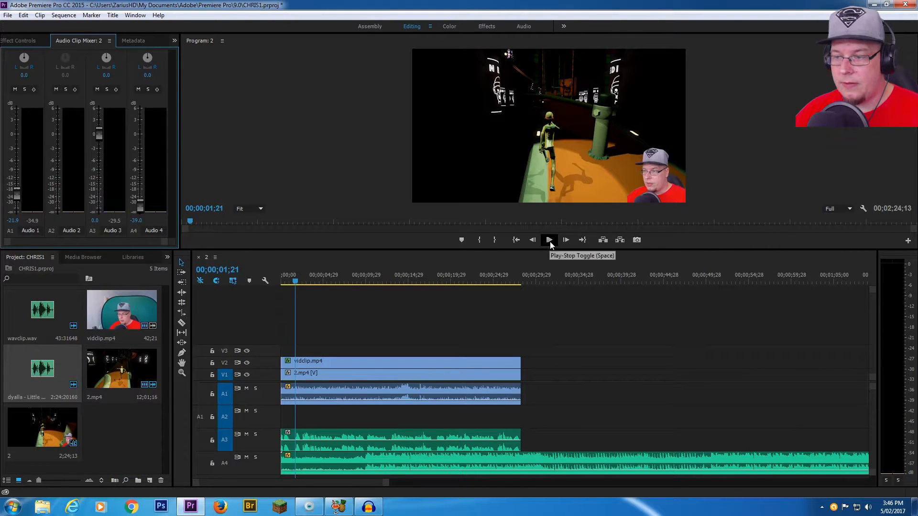
left_click(550, 242)
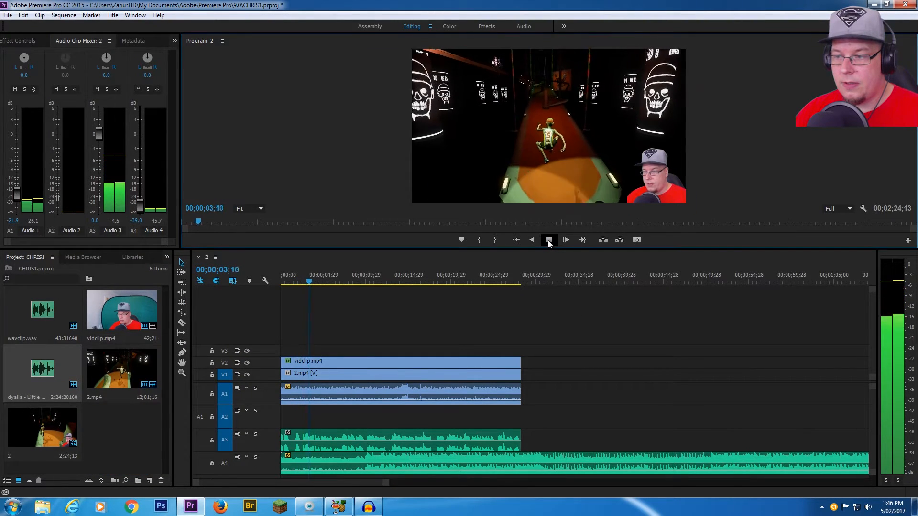
left_click(548, 241)
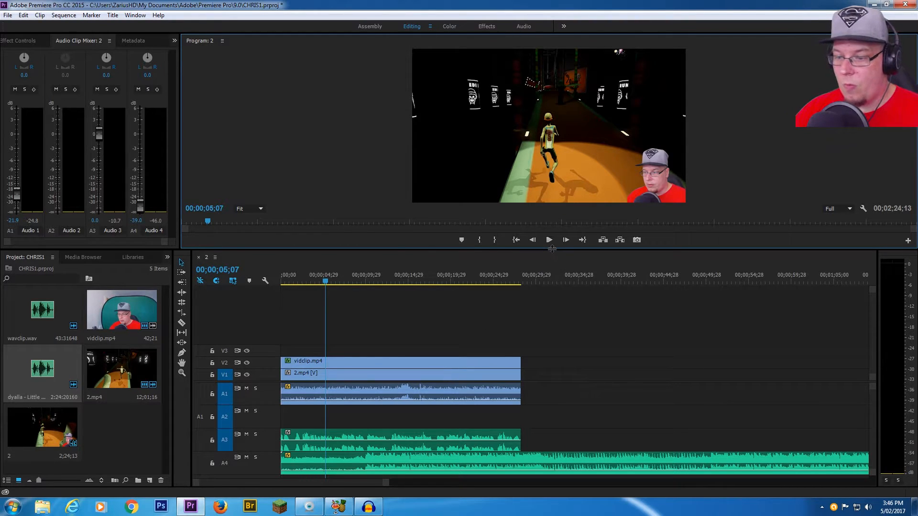
- Raise the Audio 4 music volume to -14.5 dB during playback and stop at 00;00;12;17
left_click_drag(552, 249, 551, 210)
left_click(141, 173)
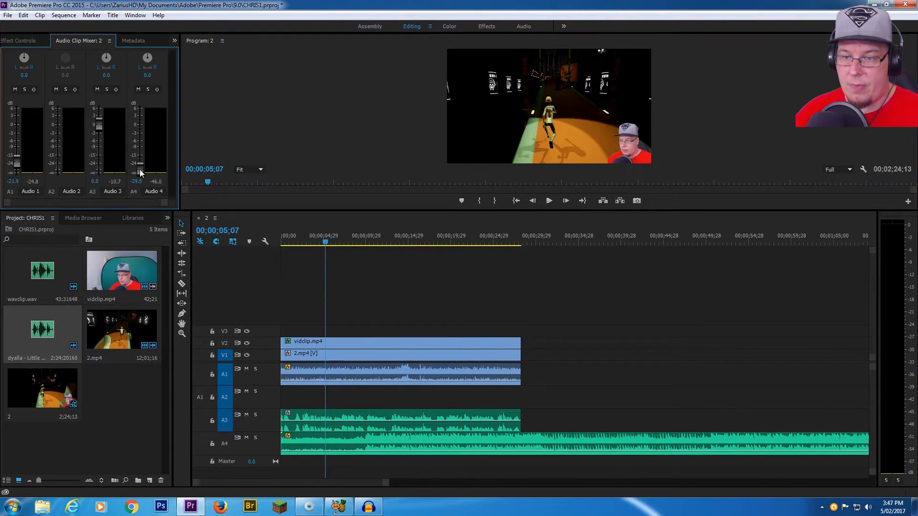
left_click(551, 203)
left_click_drag(140, 163, 139, 154)
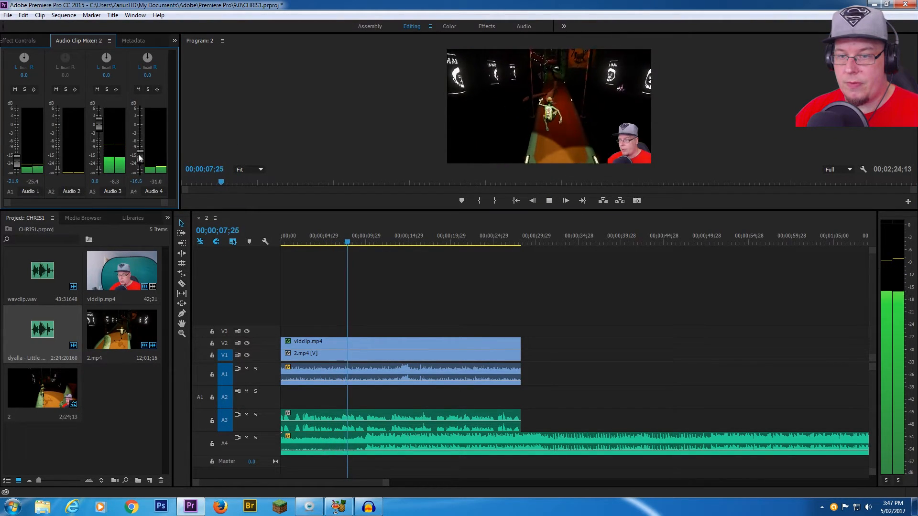
left_click(549, 203)
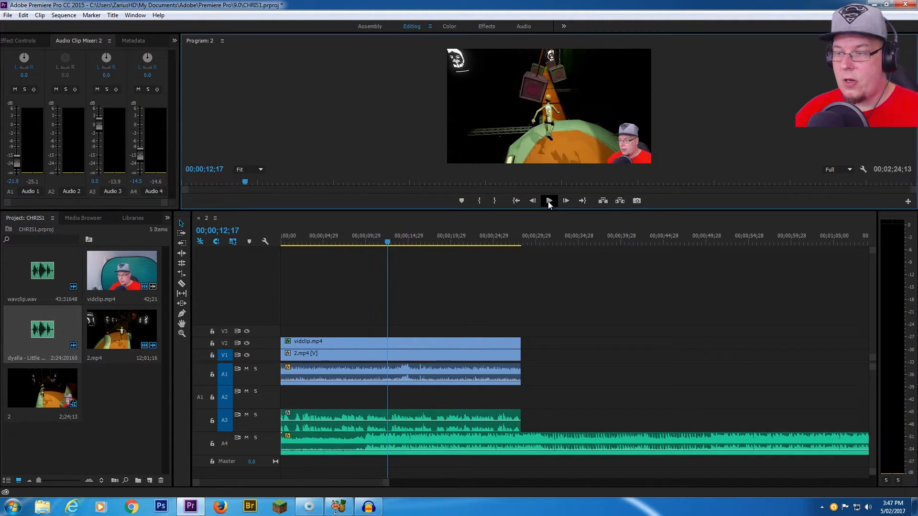
- Unlink the 2.mp4 game audio from its video and clear that audio from A1
left_click_drag(537, 211, 532, 309)
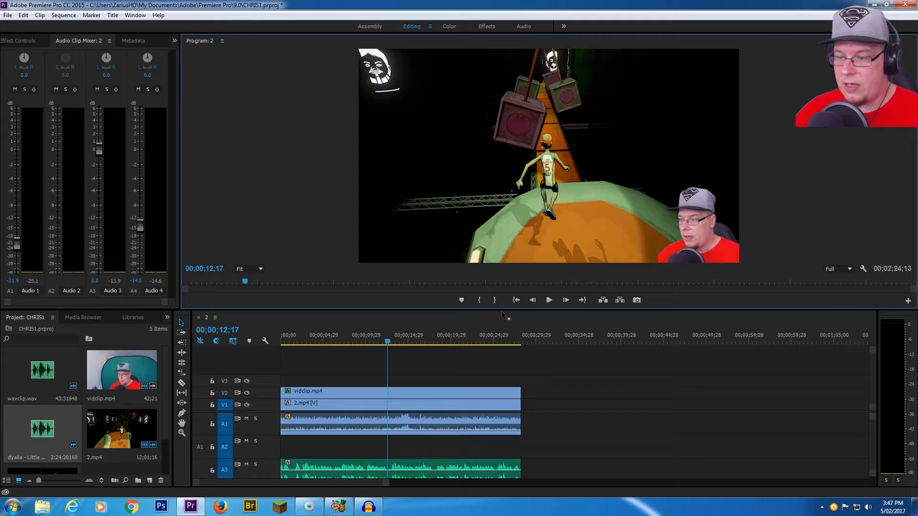
left_click_drag(500, 310, 500, 232)
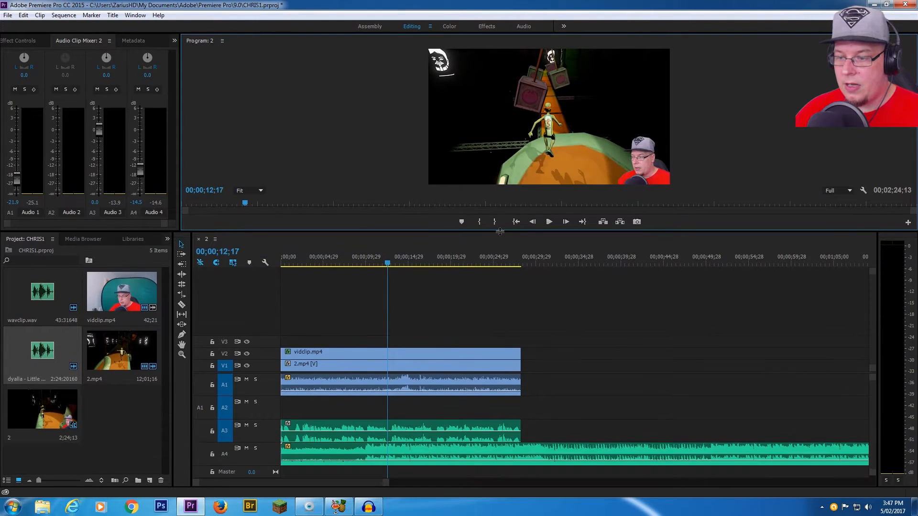
right_click(478, 388)
left_click(513, 170)
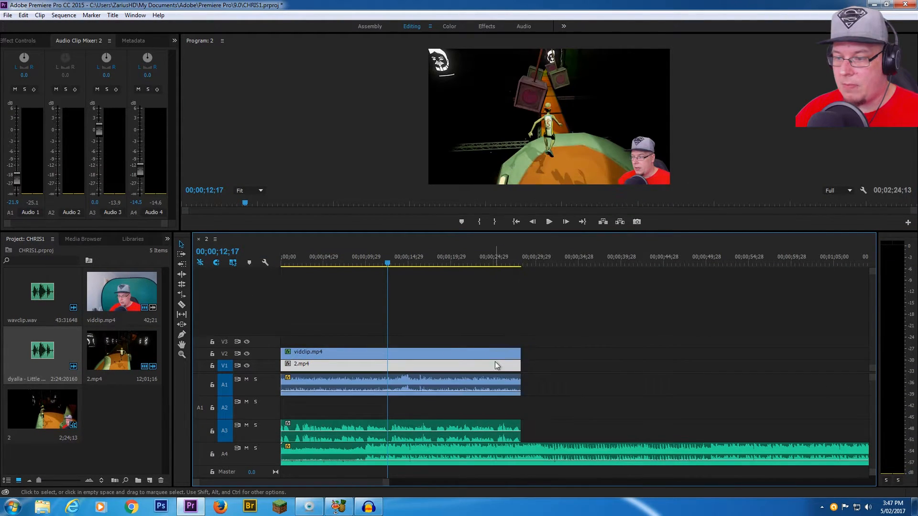
right_click(497, 381)
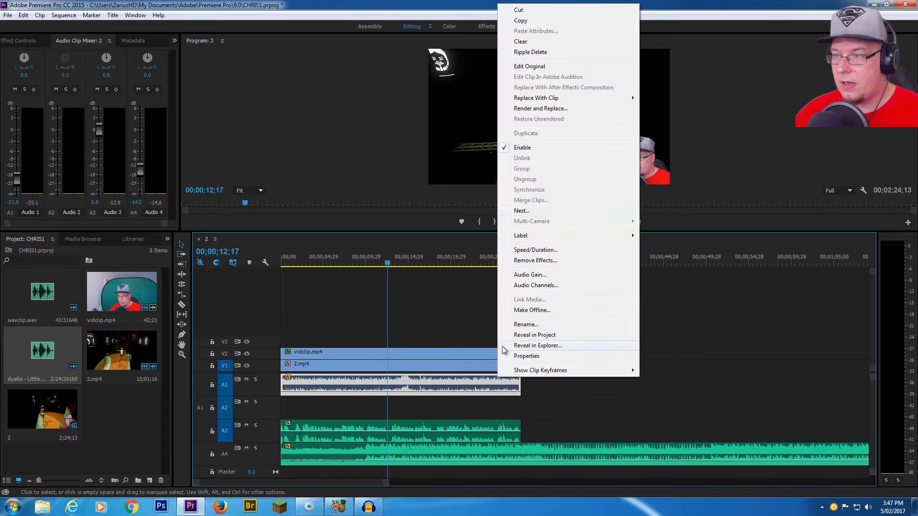
left_click(518, 47)
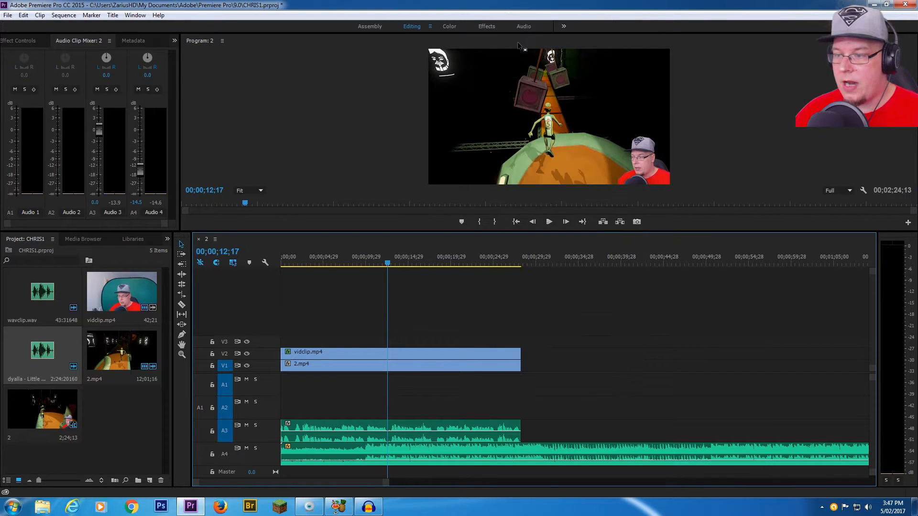
- Set the Audio 4 music volume to -28.9 dB during playback, check it against the voice, and stop at 00;00;25;01
left_click(549, 223)
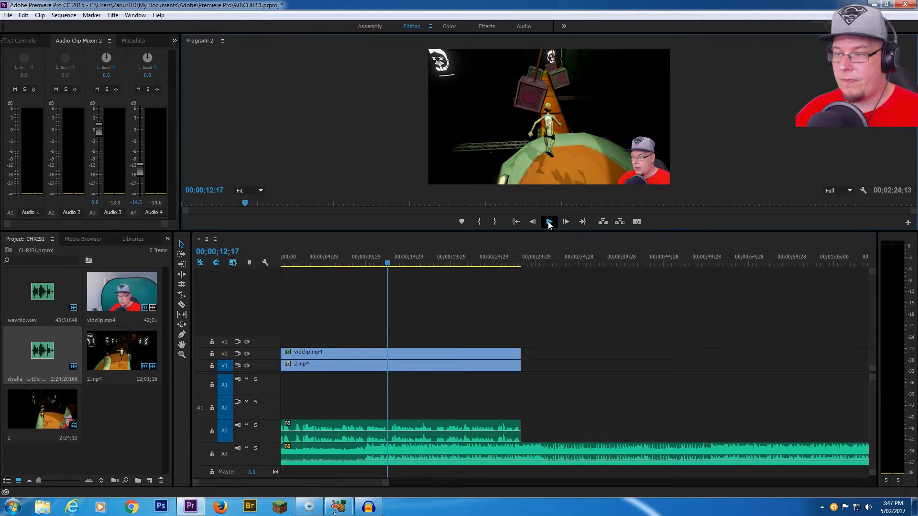
left_click_drag(143, 170, 142, 185)
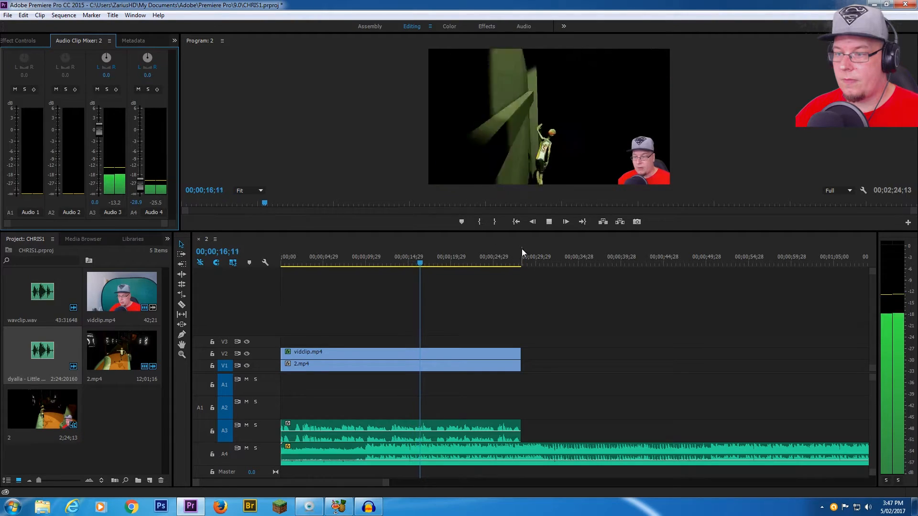
left_click_drag(527, 233, 526, 340)
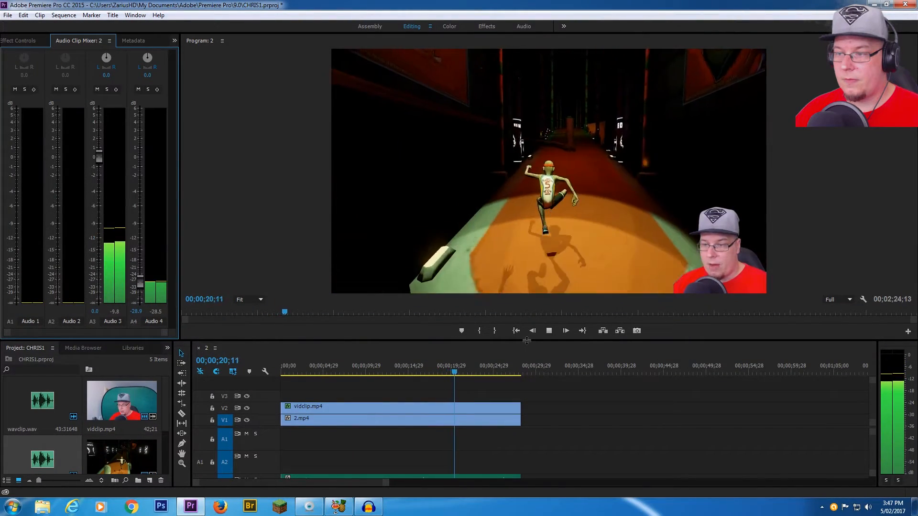
left_click(549, 331)
left_click_drag(549, 341, 548, 173)
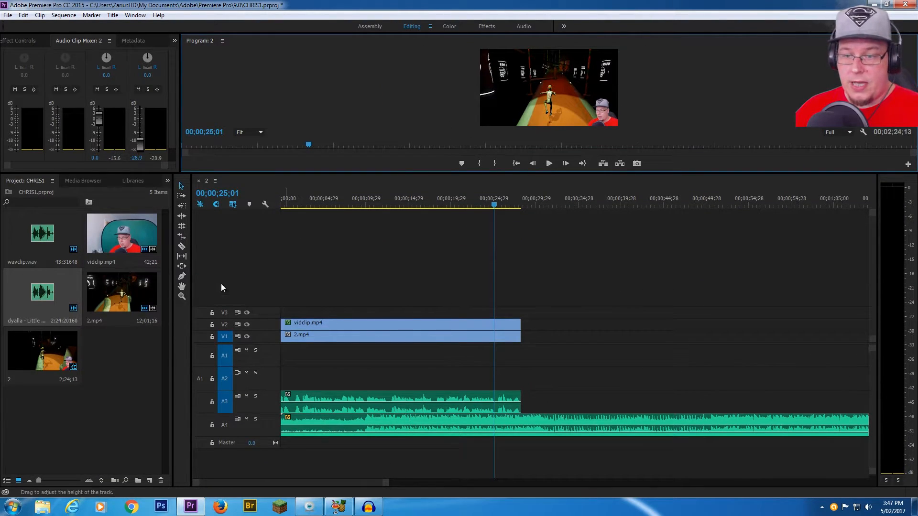
- Split the A4 music clip where the video clips end and remove the excess music after the cut
left_click(182, 247)
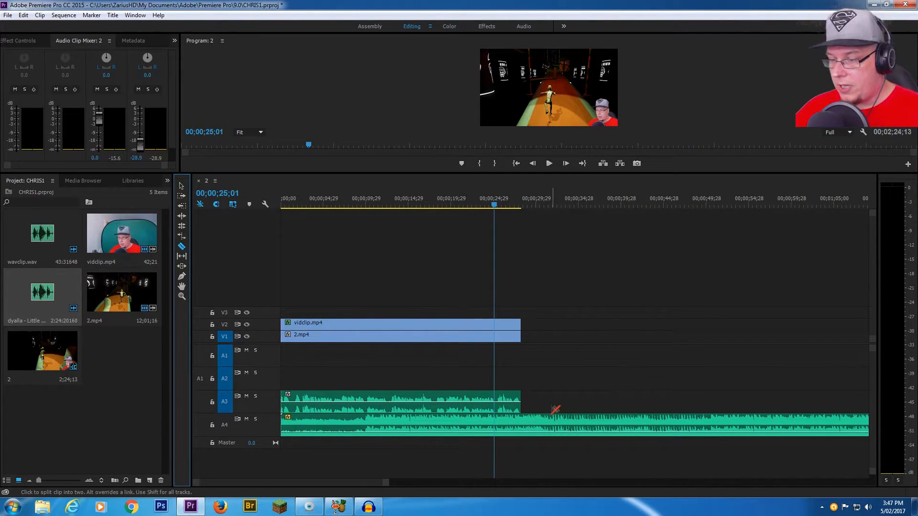
left_click(526, 418)
key("v")
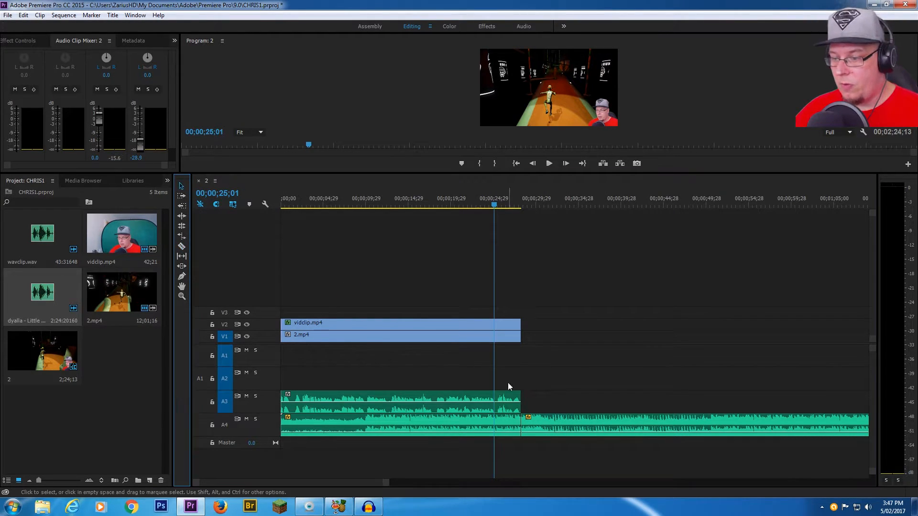
right_click(549, 420)
left_click(604, 81)
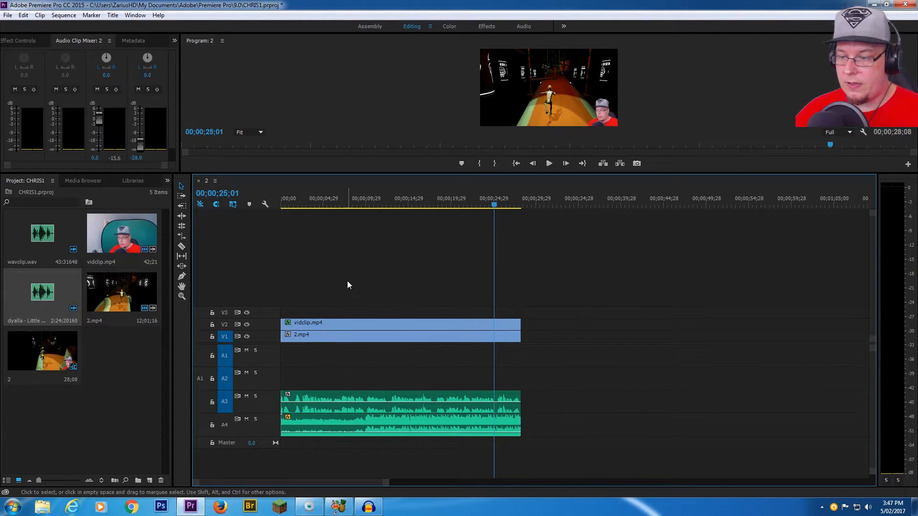
- Return the playhead to the sequence start, enlarge the program preview, and open the media export settings
left_click_drag(493, 203, 280, 204)
left_click_drag(409, 174, 409, 272)
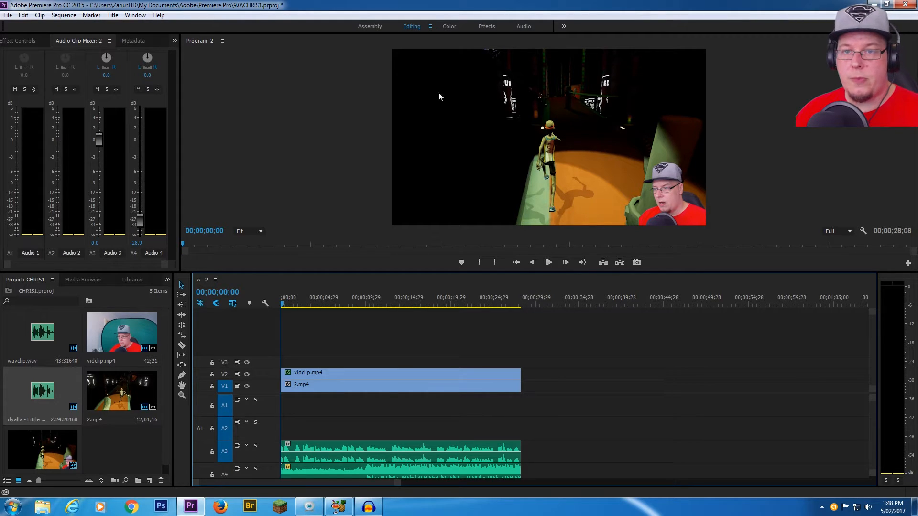
left_click(8, 15)
mouse_move(23, 14)
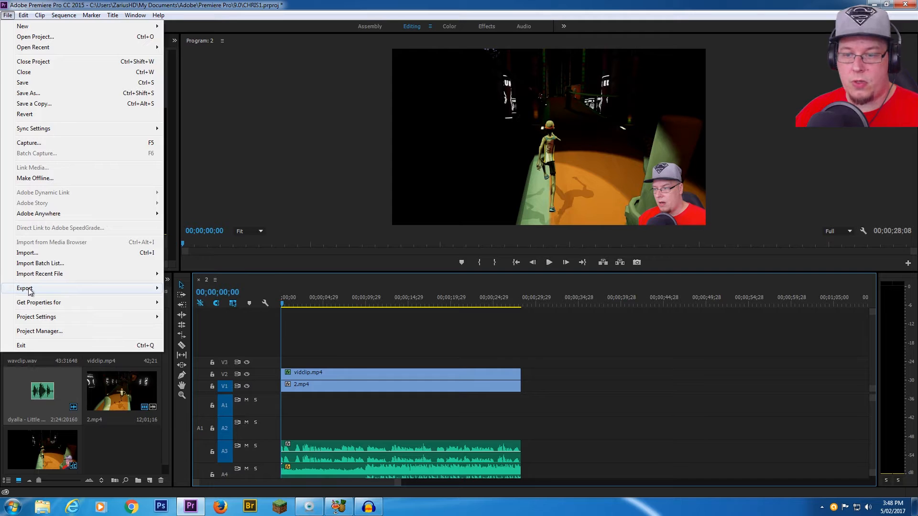
mouse_move(30, 291)
left_click(183, 289)
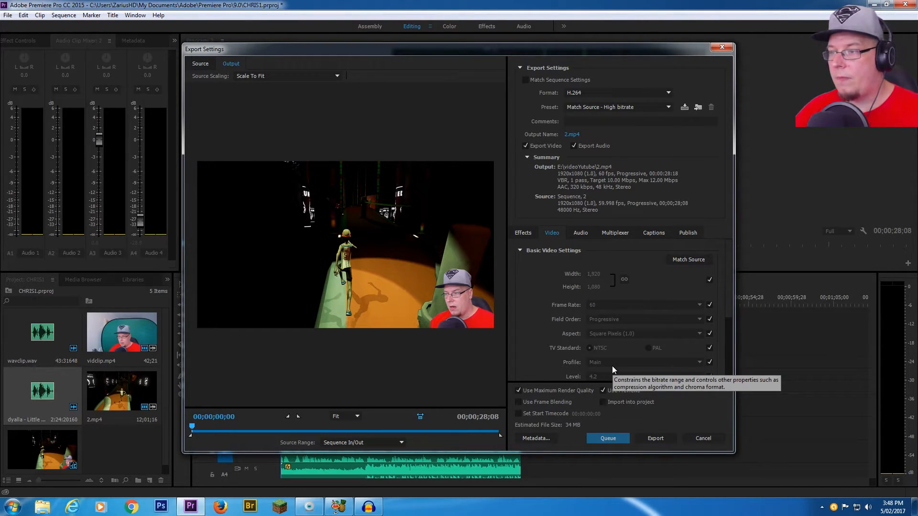
- Name the output tester.mp4 in the videoYutube folder and export it as H.264 with the Match Source - High bitrate preset
left_click(569, 136)
left_click(254, 329)
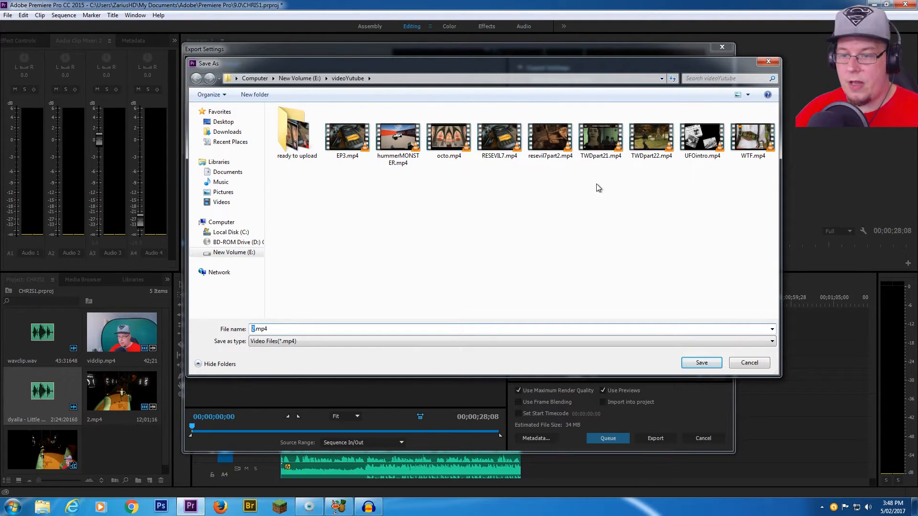
type("tester")
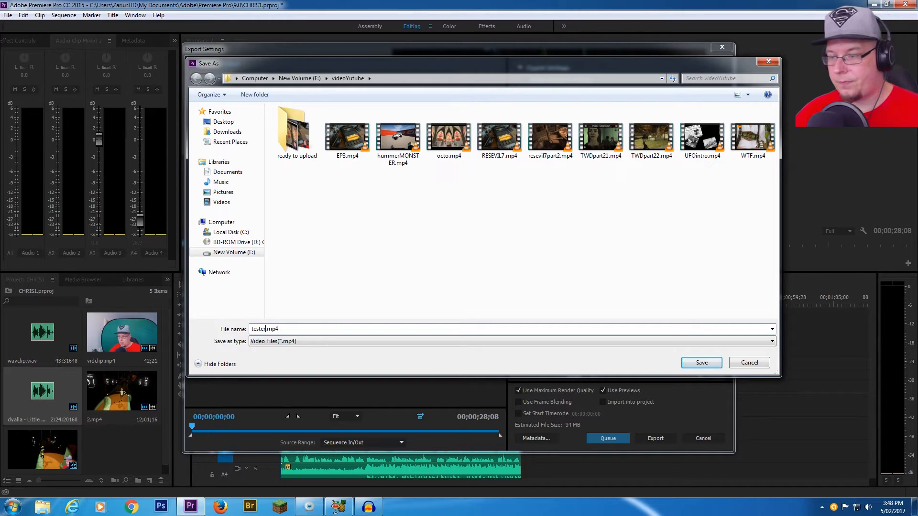
left_click(701, 363)
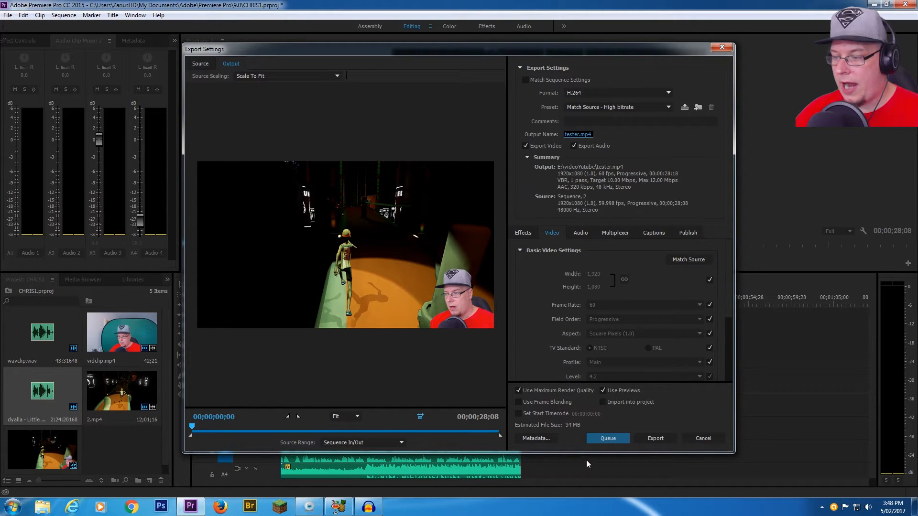
left_click(655, 439)
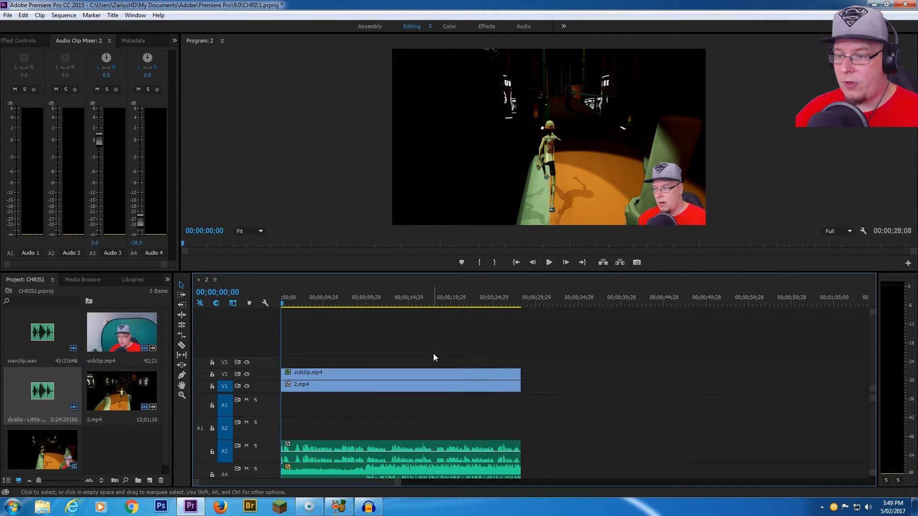
- Open the videoYutube folder on drive E in Windows Explorer, launch tester.mp4, and check its file size
left_click(13, 506)
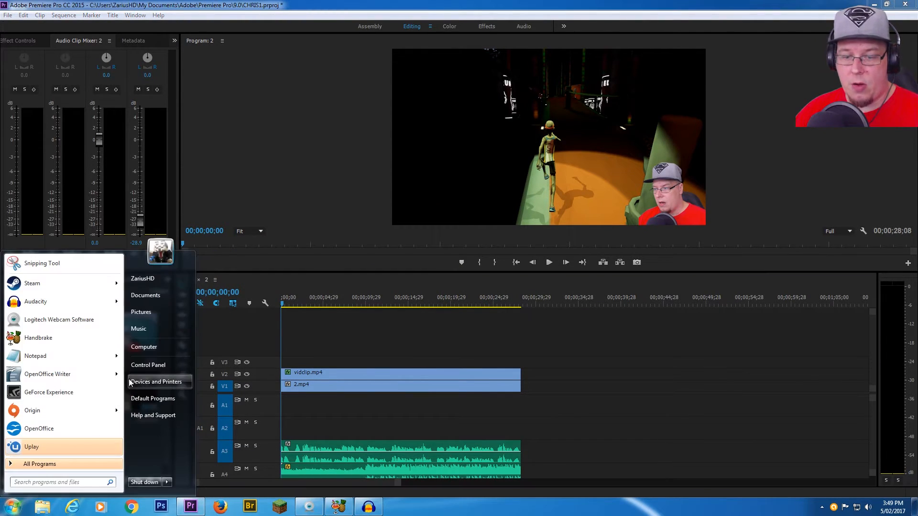
left_click(151, 348)
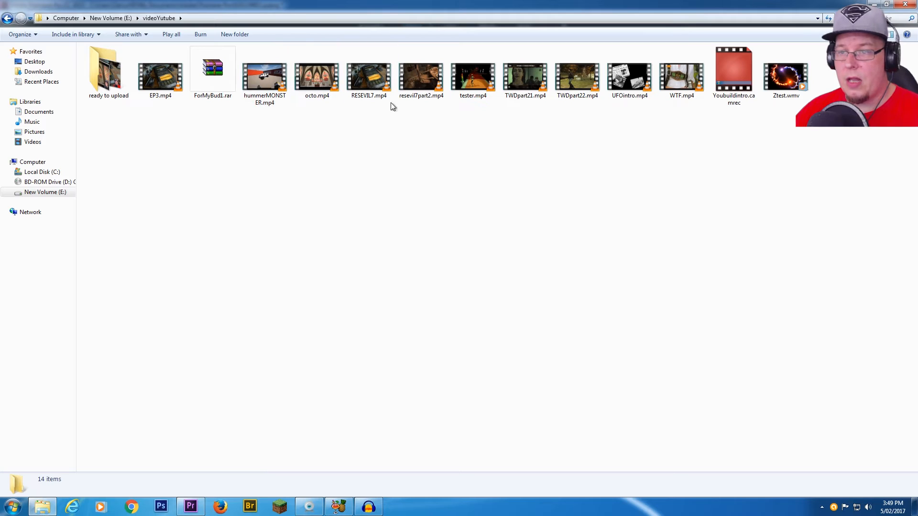
double_click(473, 81)
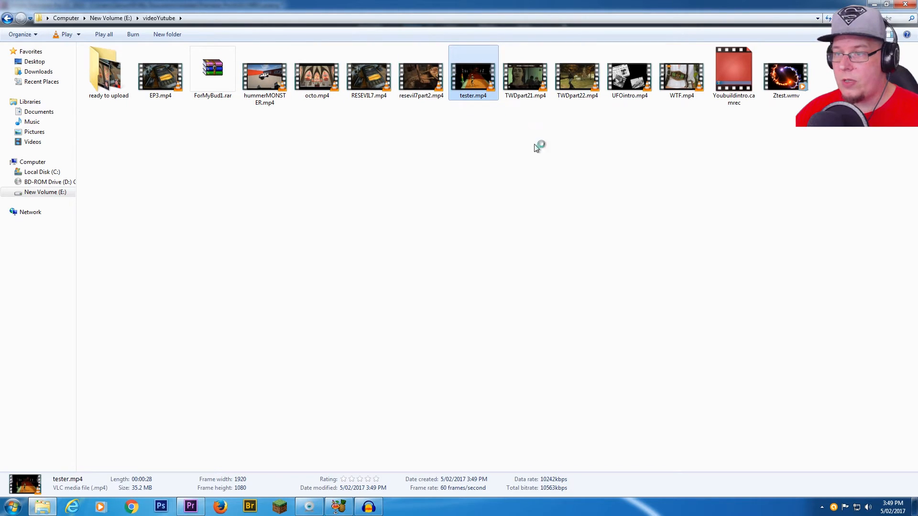
right_click(480, 96)
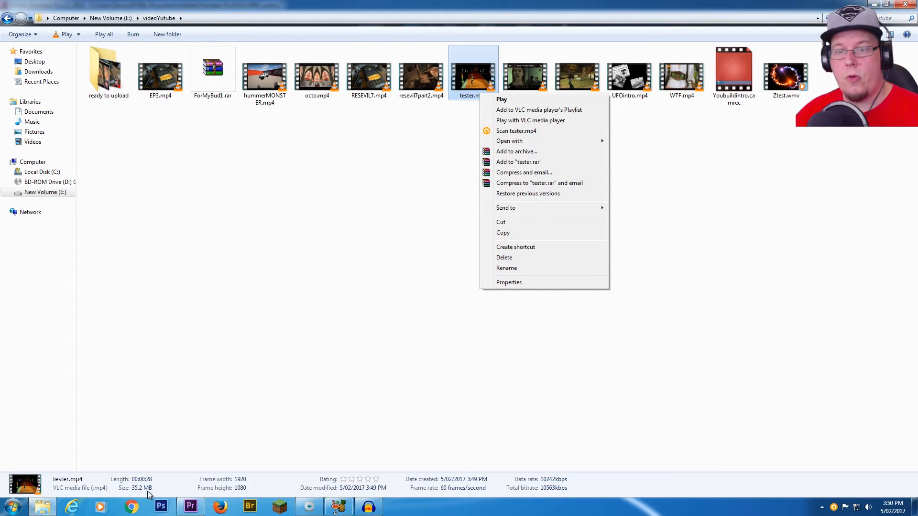
left_click(367, 404)
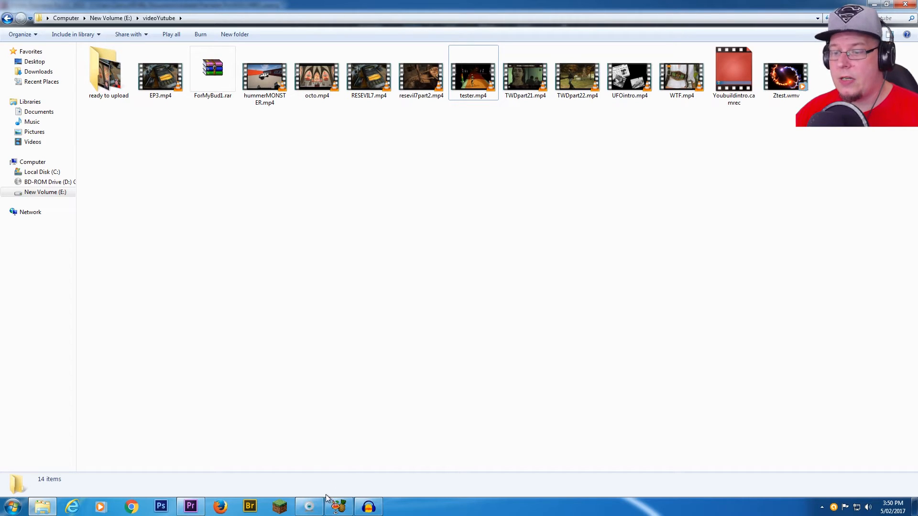
- Switch to HandBrake, load tester.mp4 from the videoYutube folder as the source, and enable Large File Size and Web Optimized
left_click(333, 507)
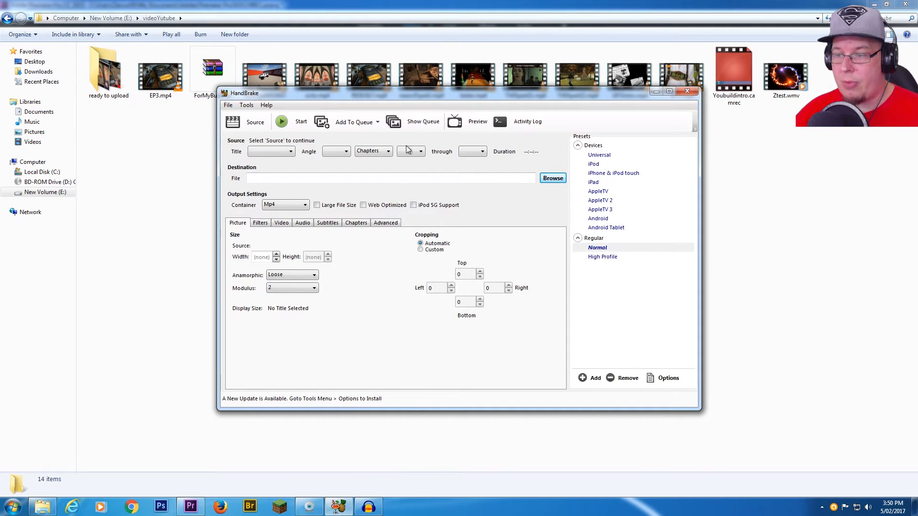
left_click_drag(418, 95, 490, 140)
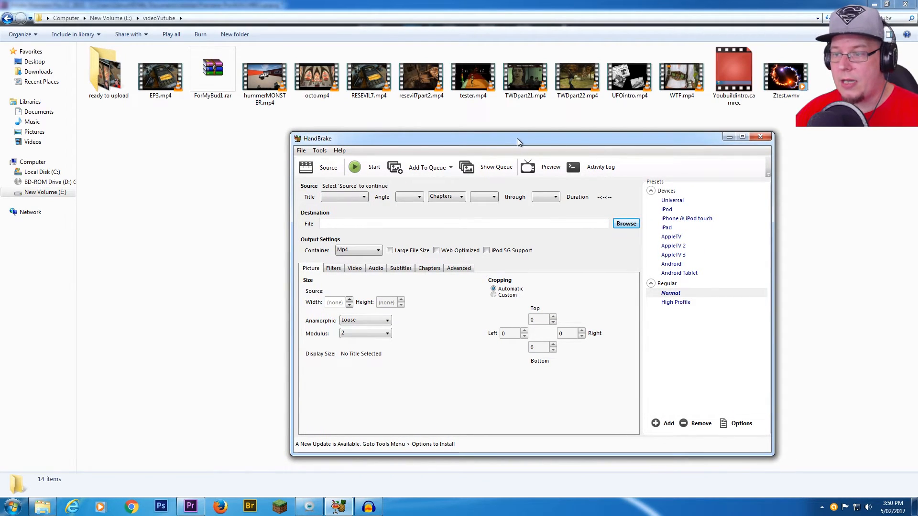
left_click_drag(473, 84, 529, 444)
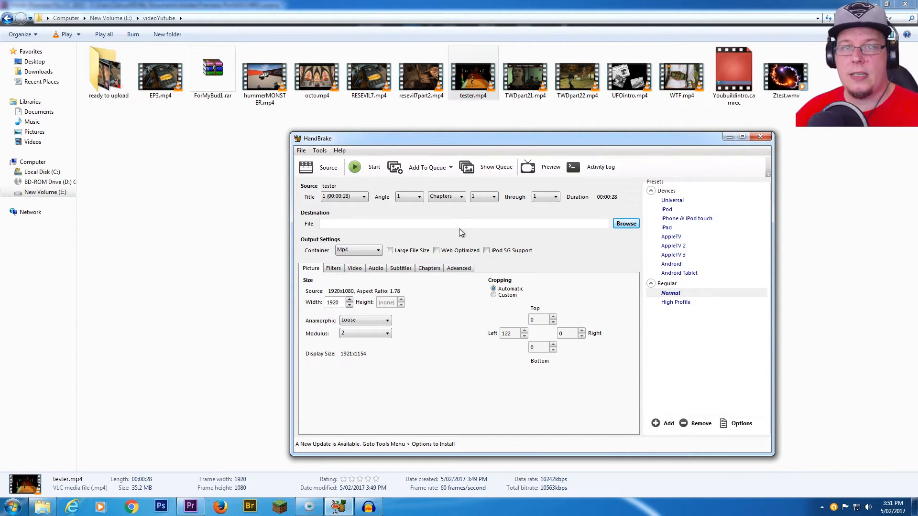
left_click(402, 251)
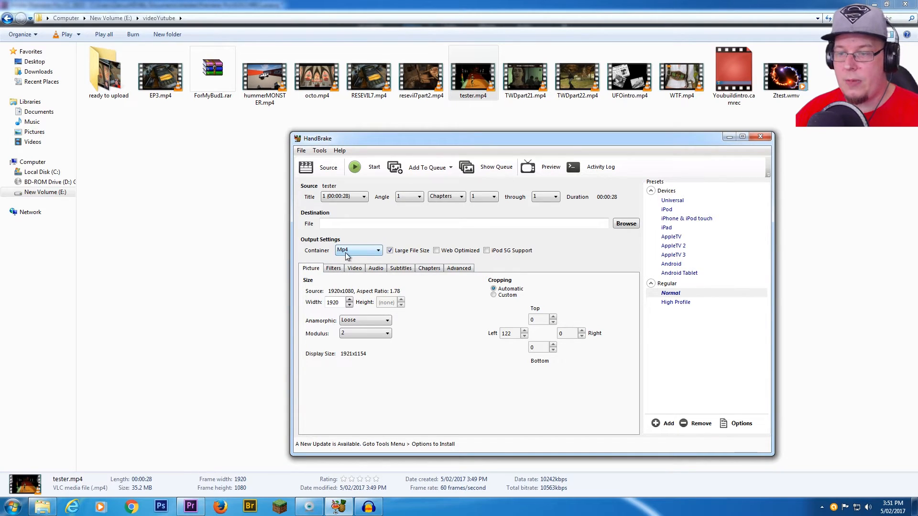
left_click(437, 252)
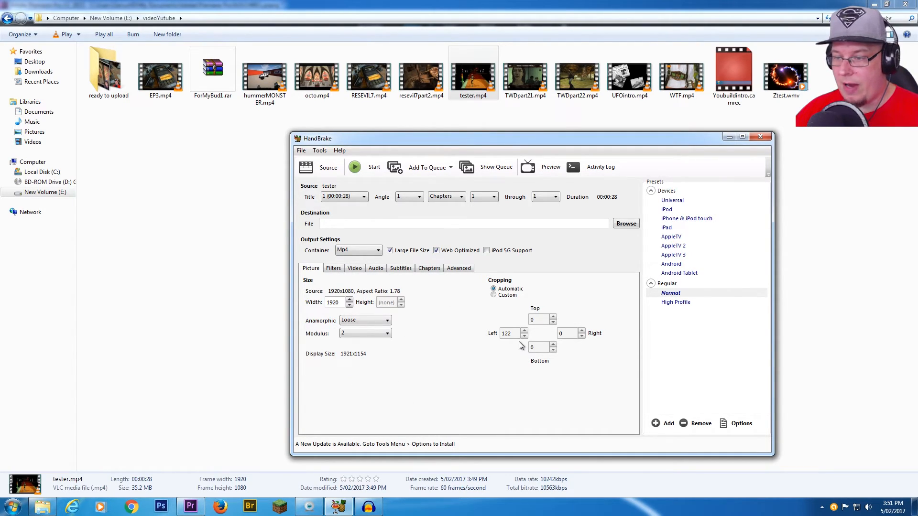
- In the video settings, enable Use Advanced Tab instead and set the average bitrate to 5000 kbps
left_click(356, 272)
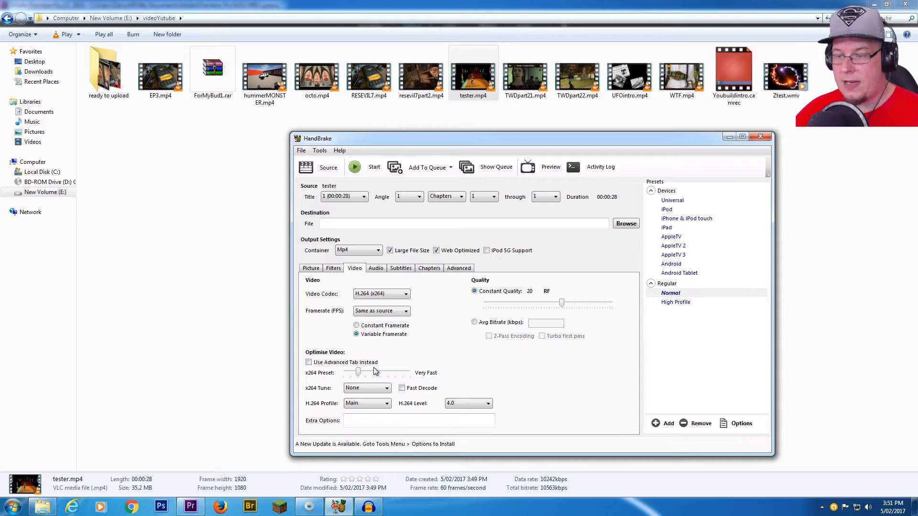
left_click(310, 364)
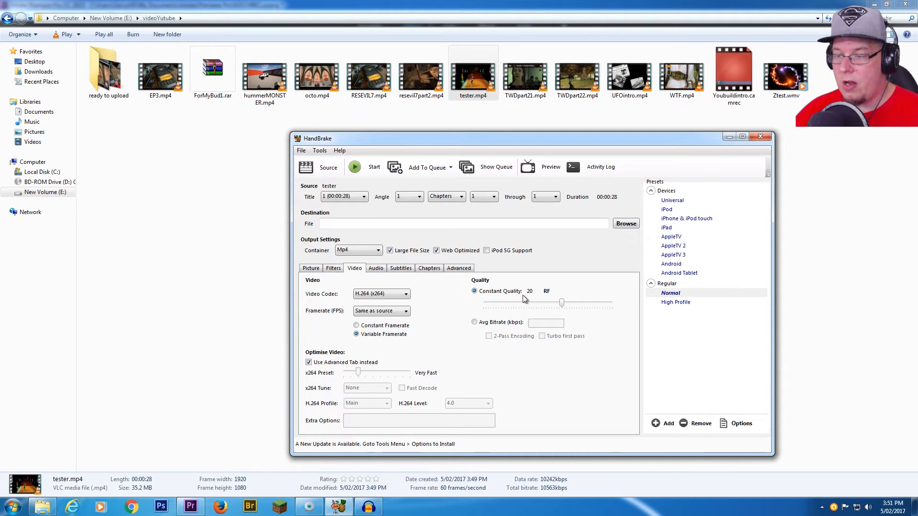
left_click(474, 322)
left_click(536, 324)
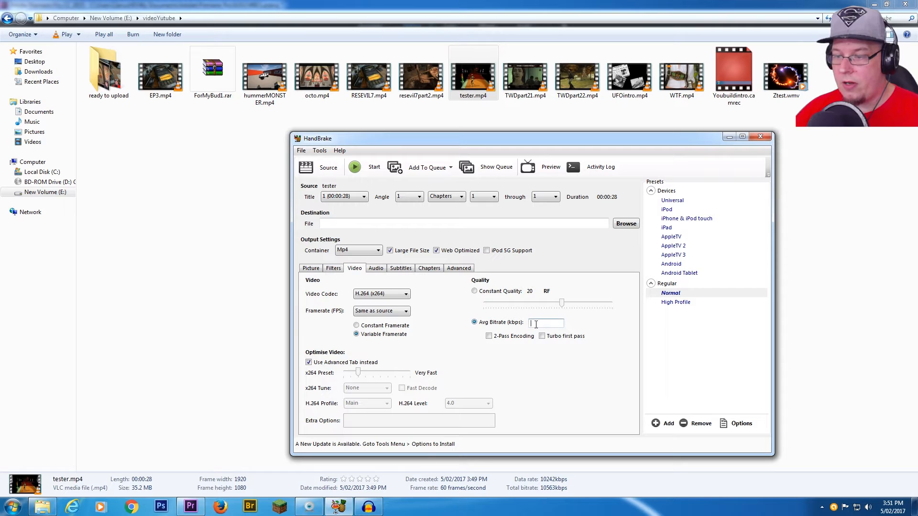
type("5000")
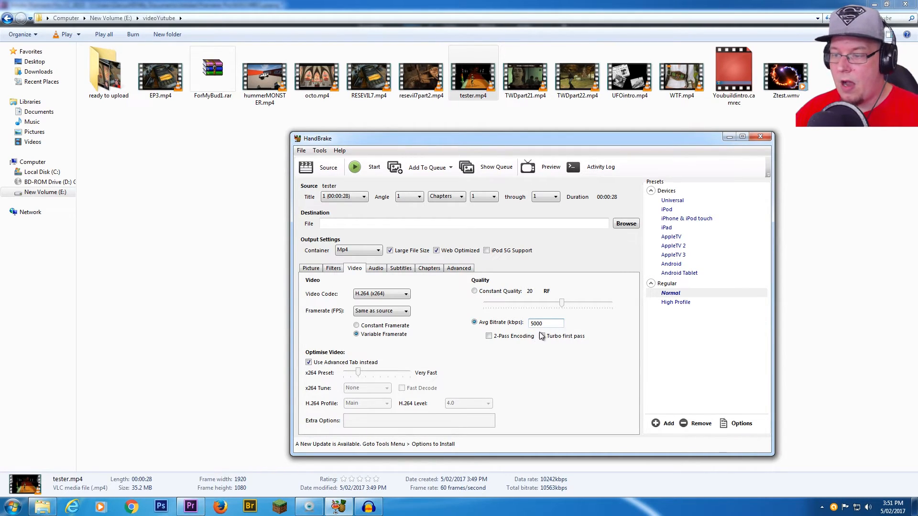
- Set the audio track's mixdown to Stereo and its bitrate to 384
left_click(382, 269)
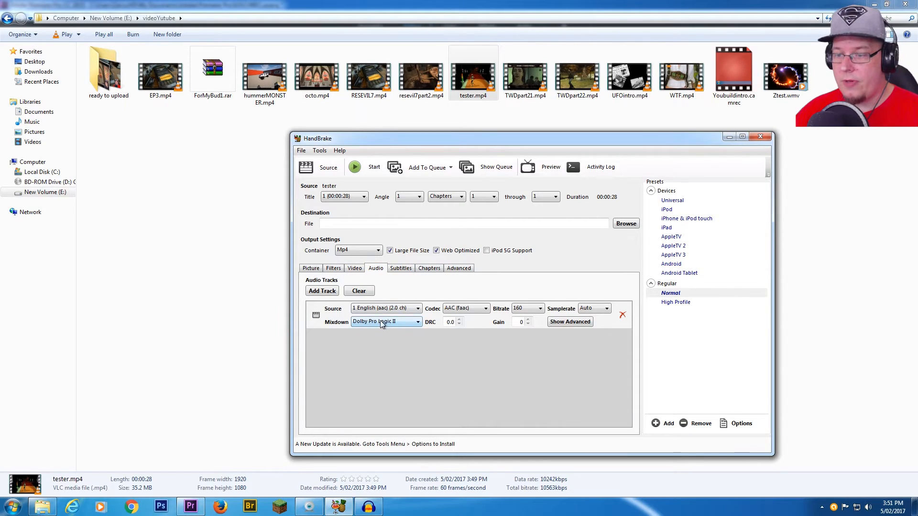
left_click(367, 322)
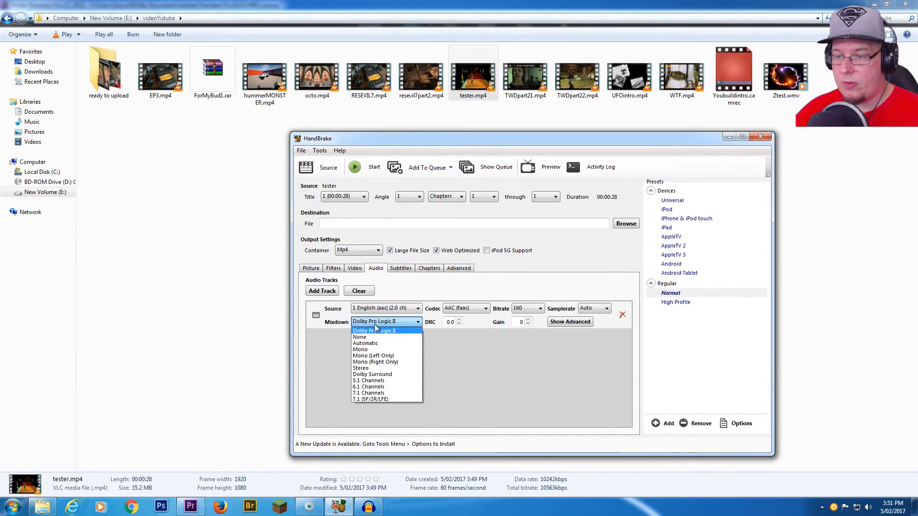
left_click(366, 368)
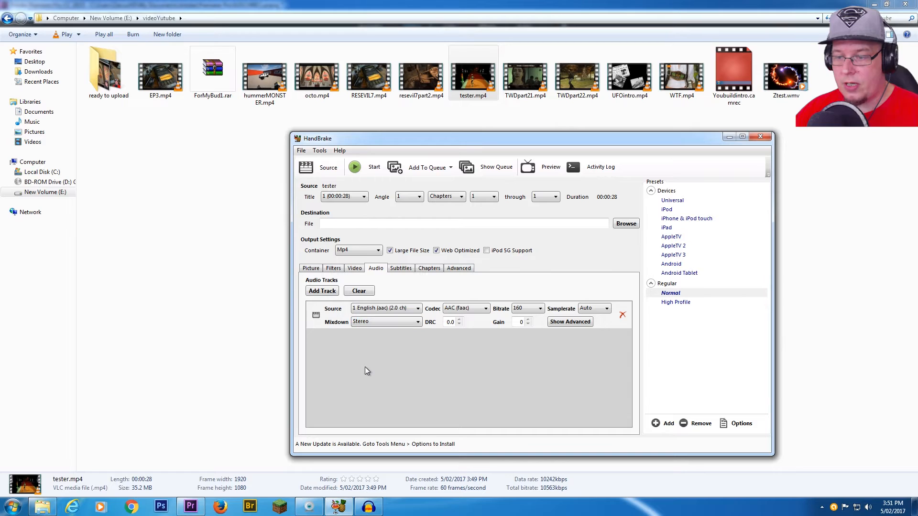
left_click(529, 311)
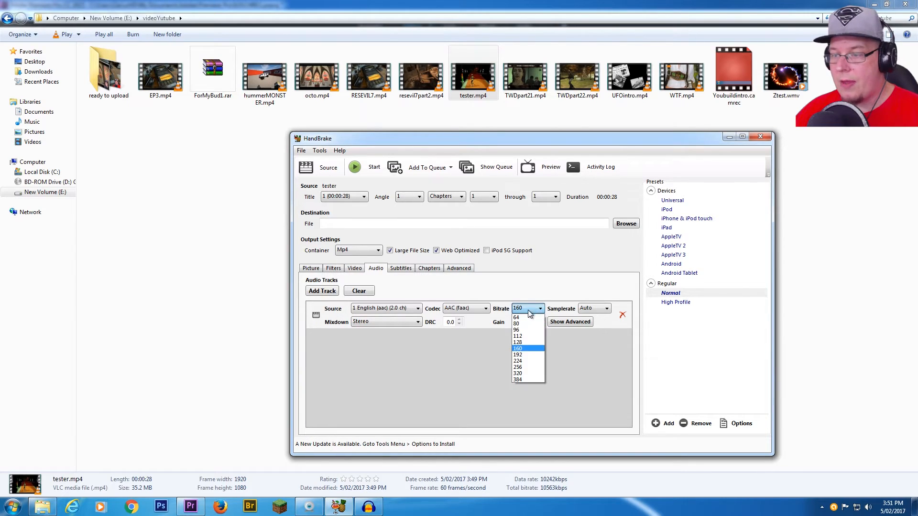
left_click(517, 380)
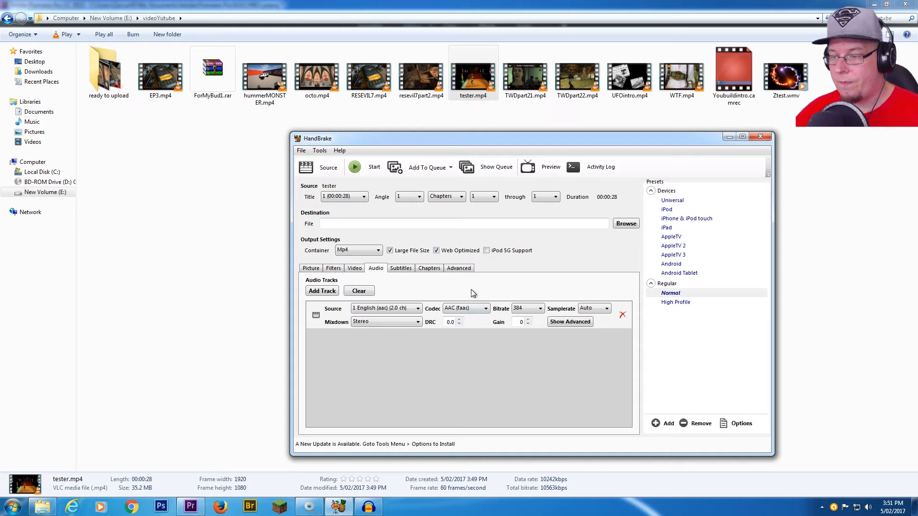
- Show HandBrake's advanced encoder settings and open codes.txt from the for Tutorial folder on the desktop
left_click(462, 271)
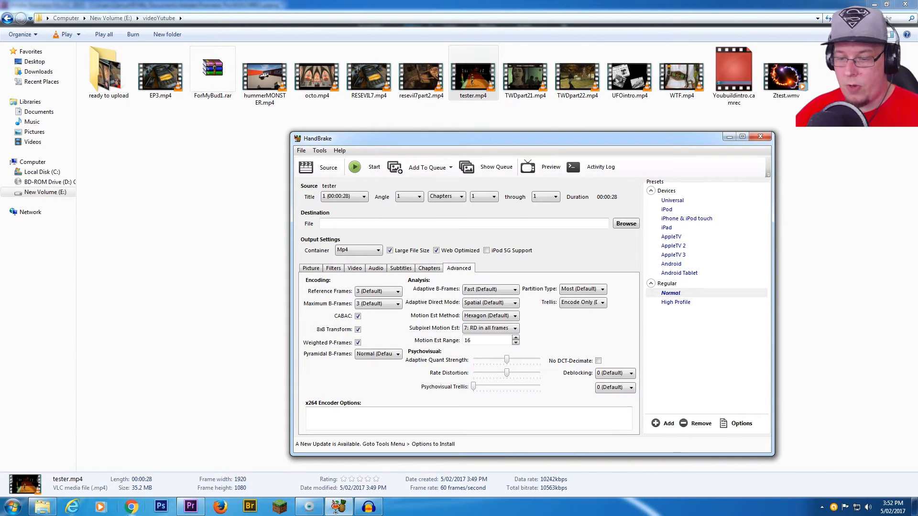
left_click(50, 505)
left_click(904, 4)
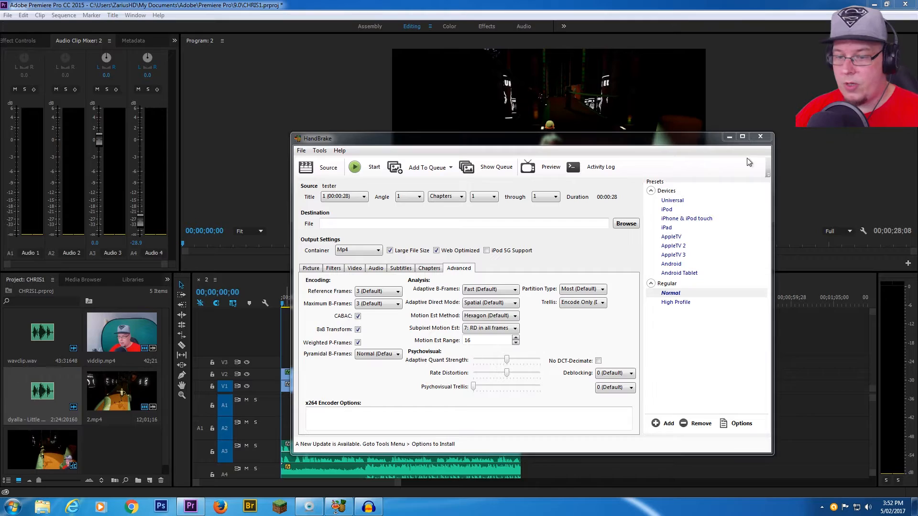
left_click(874, 4)
double_click(18, 67)
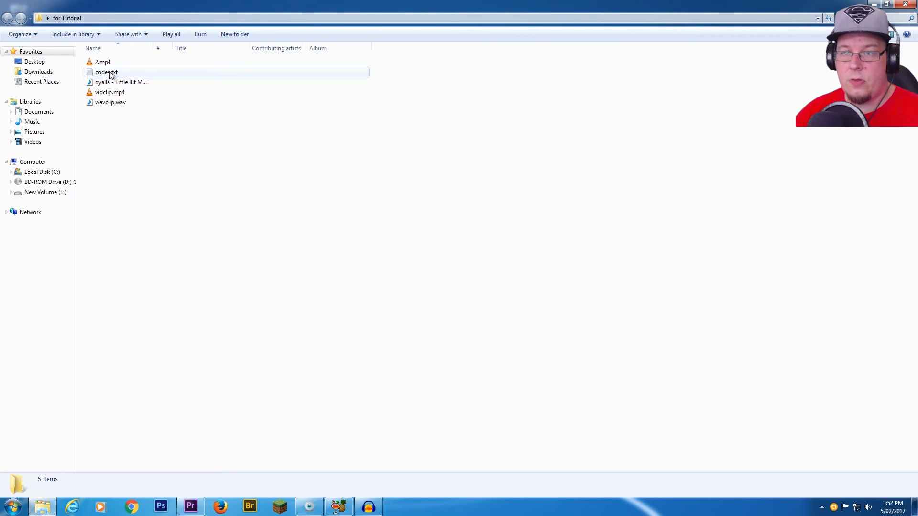
double_click(110, 73)
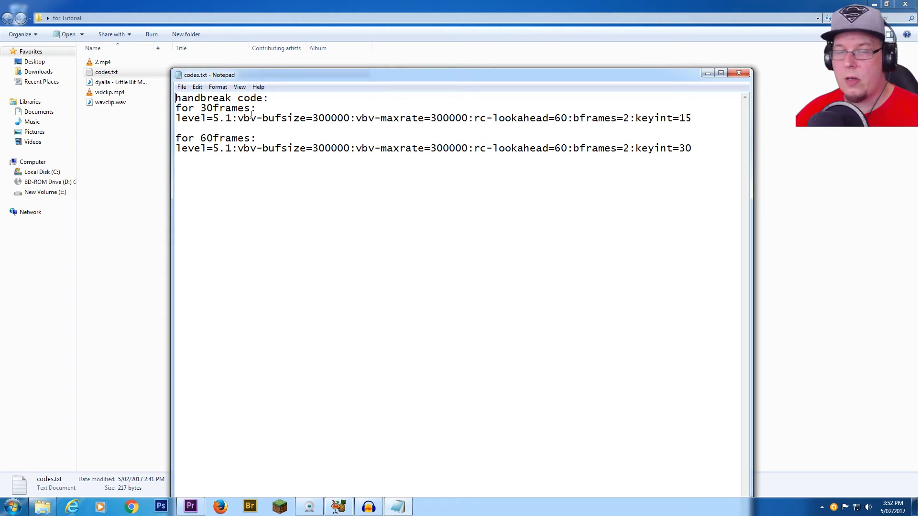
- Copy the 60-frames code line from codes.txt and paste it into HandBrake's x264 Encoder Options
left_click_drag(692, 148, 178, 147)
right_click(179, 148)
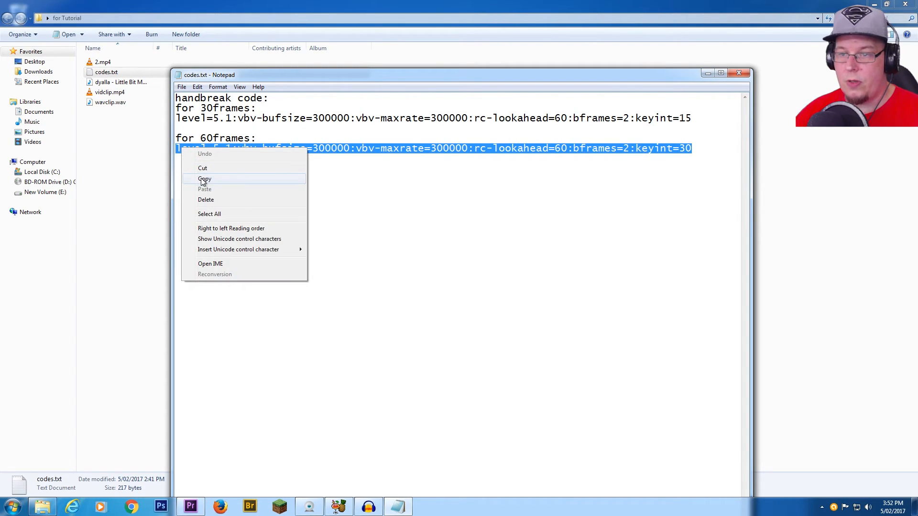
left_click(200, 179)
left_click(337, 148)
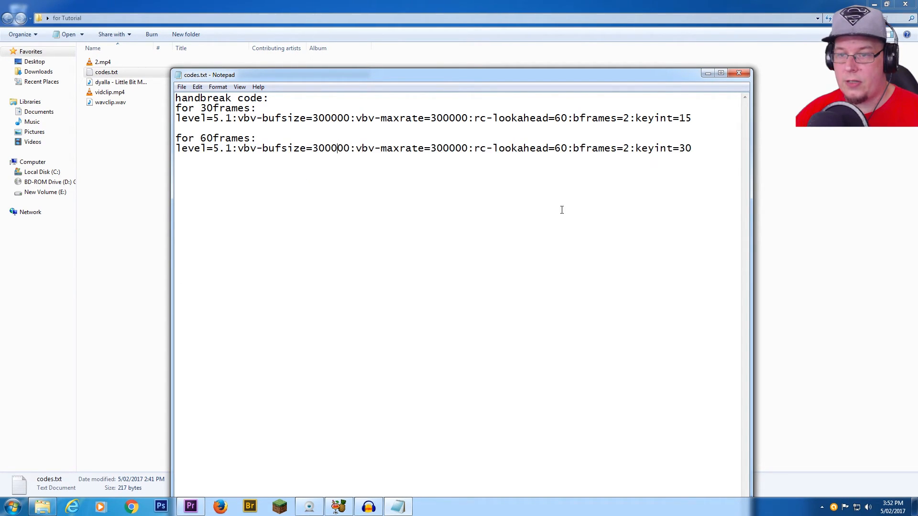
left_click(739, 73)
left_click(905, 4)
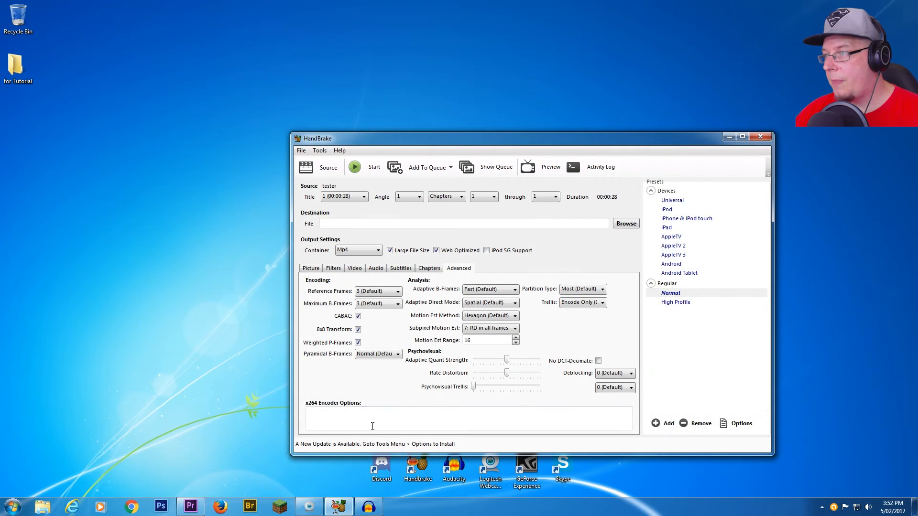
right_click(370, 421)
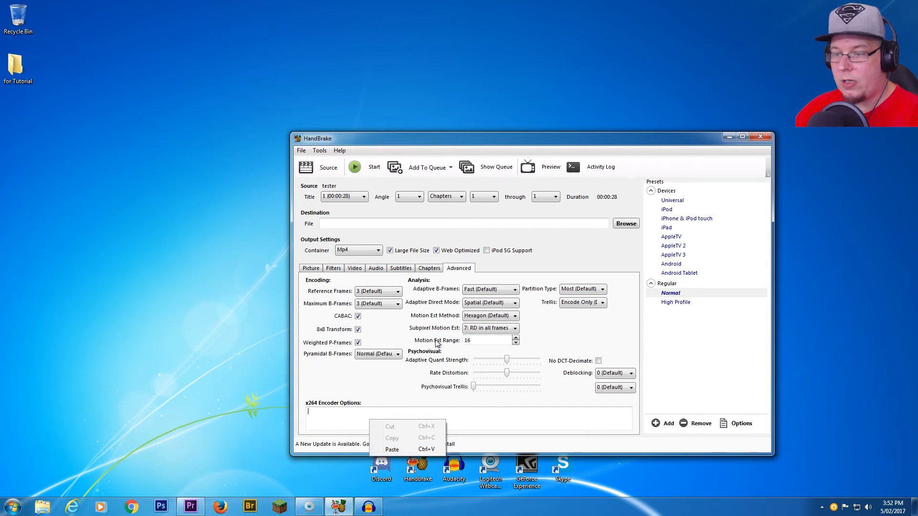
left_click(393, 451)
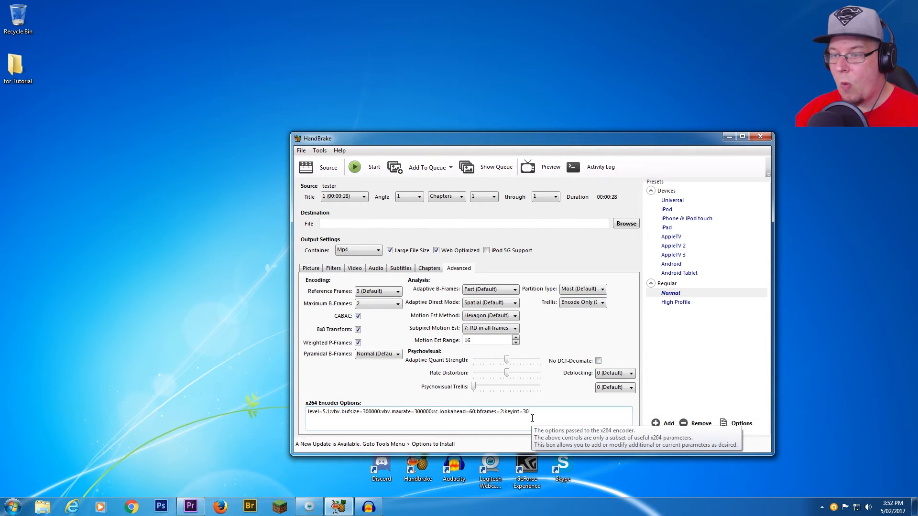
- Set the destination to testUPLOAD.mp4 in the ready to upload folder and start the encode
left_click(632, 228)
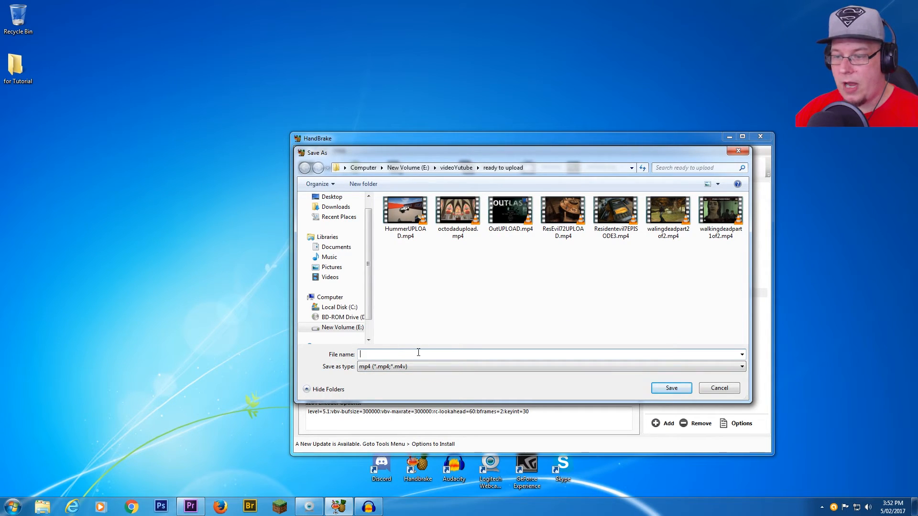
type("testUPLOAD")
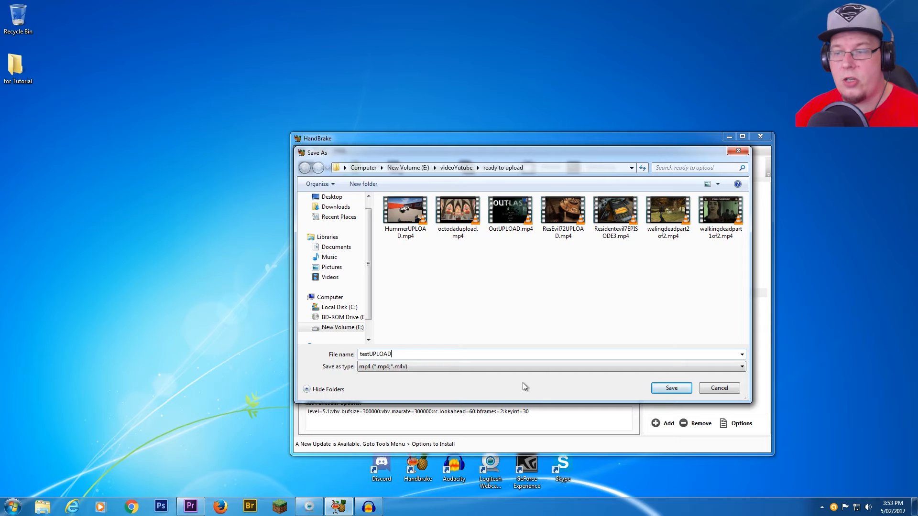
left_click(672, 389)
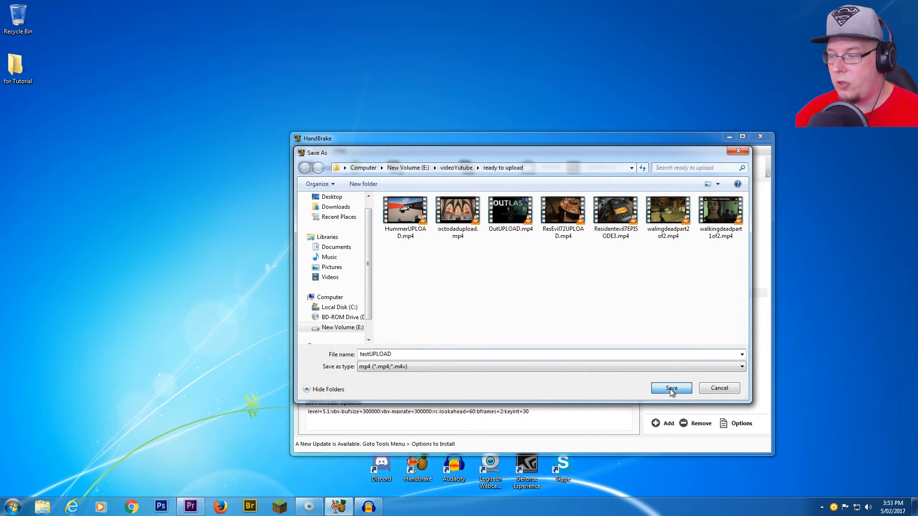
left_click(363, 169)
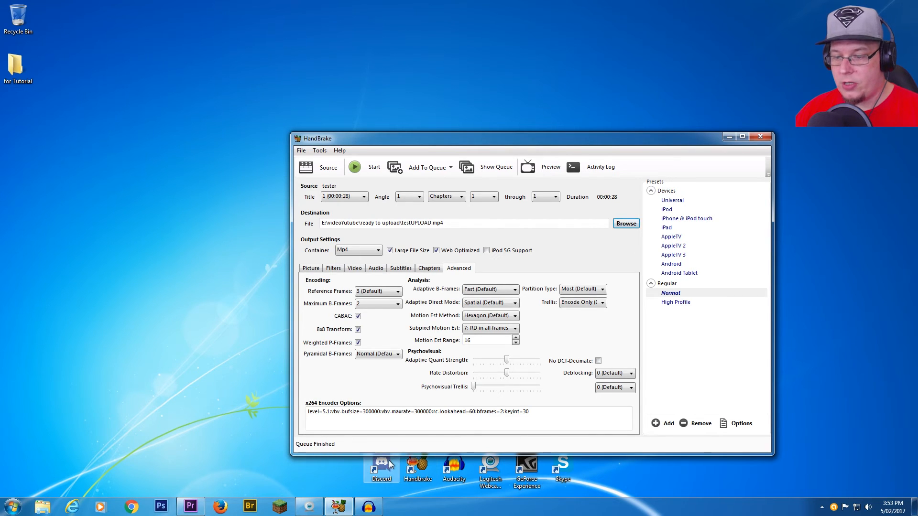
- Open the ready to upload folder in Windows Explorer, check the file size of testUPLOAD.mp4, and play it in VLC
left_click(13, 506)
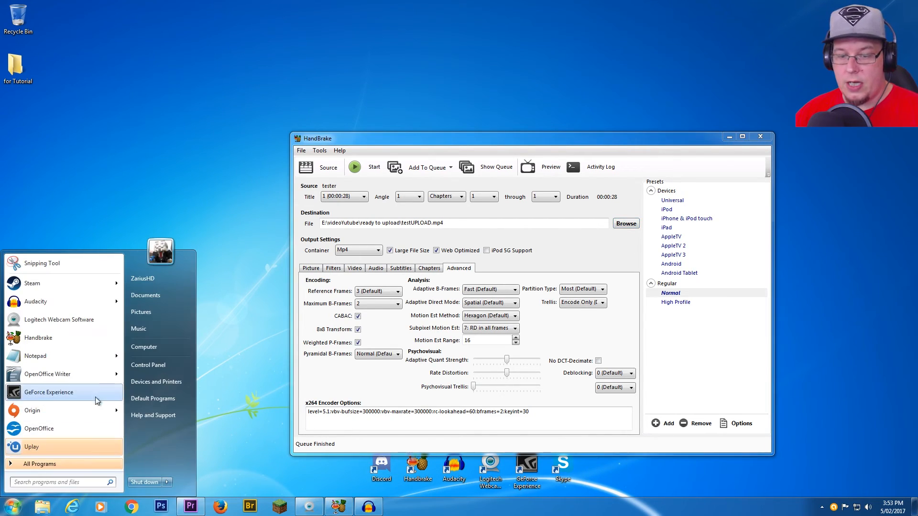
left_click(144, 347)
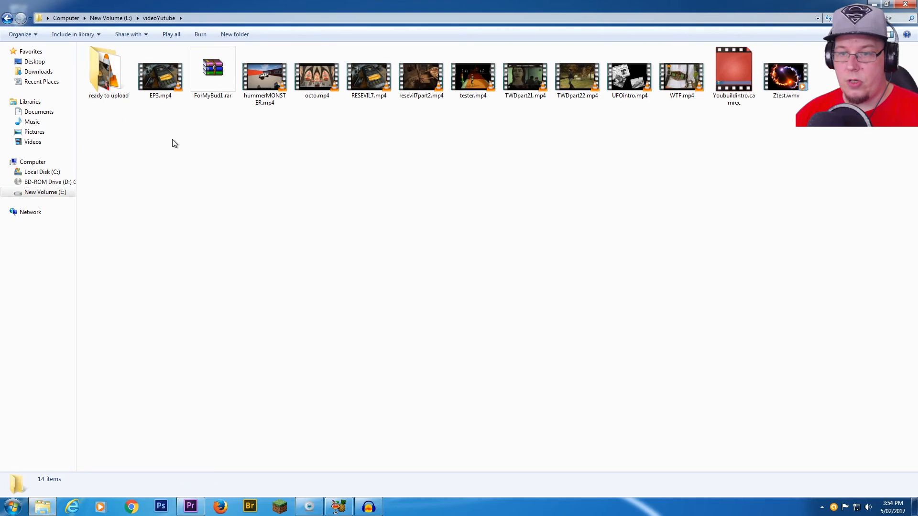
double_click(122, 63)
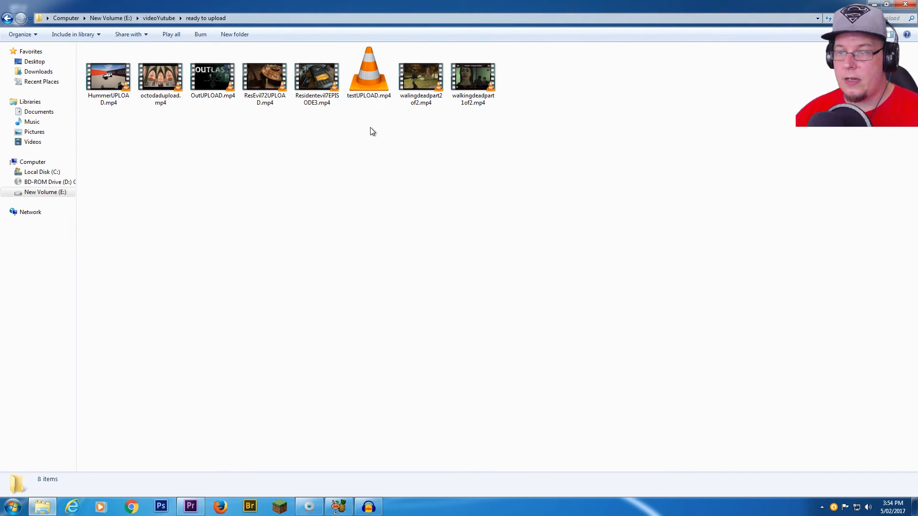
left_click(373, 89)
right_click(374, 92)
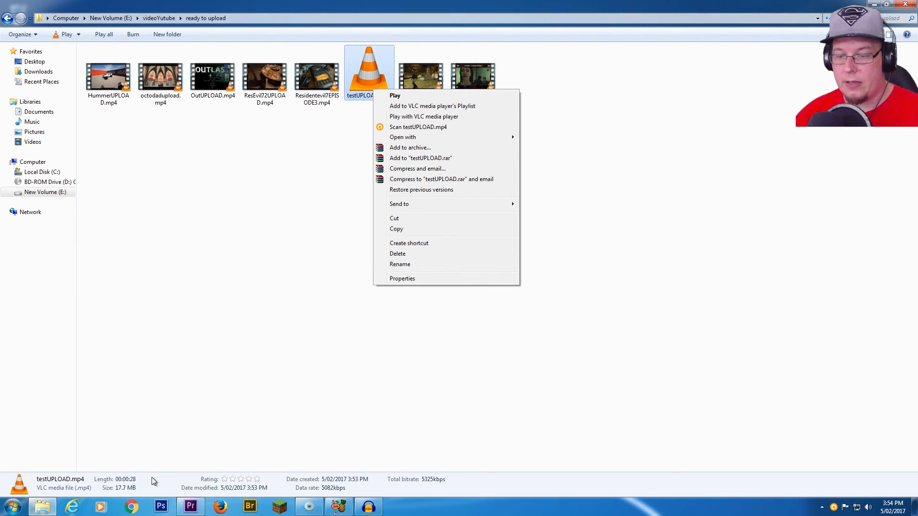
left_click(397, 96)
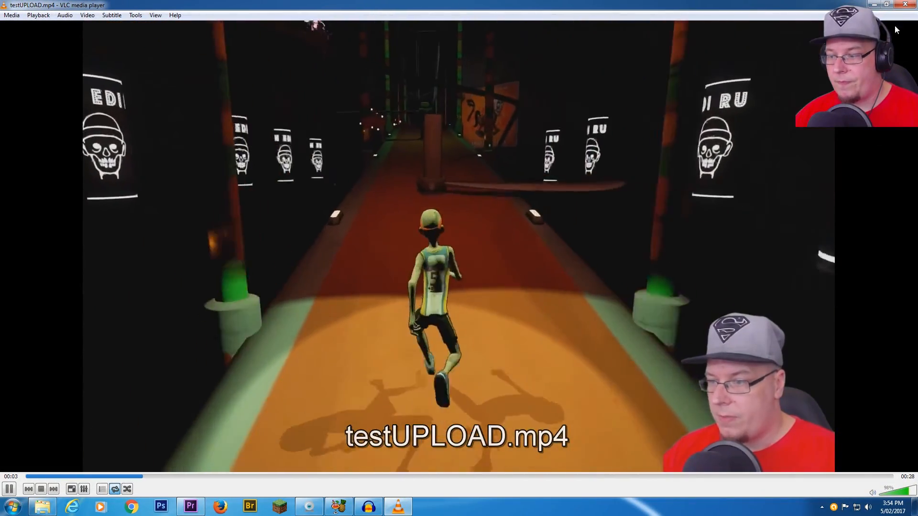
left_click(904, 3)
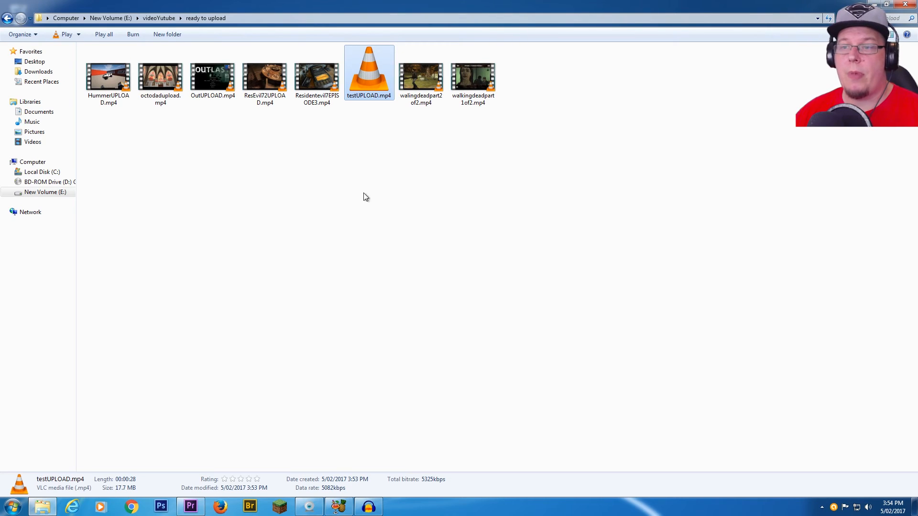
left_click(374, 216)
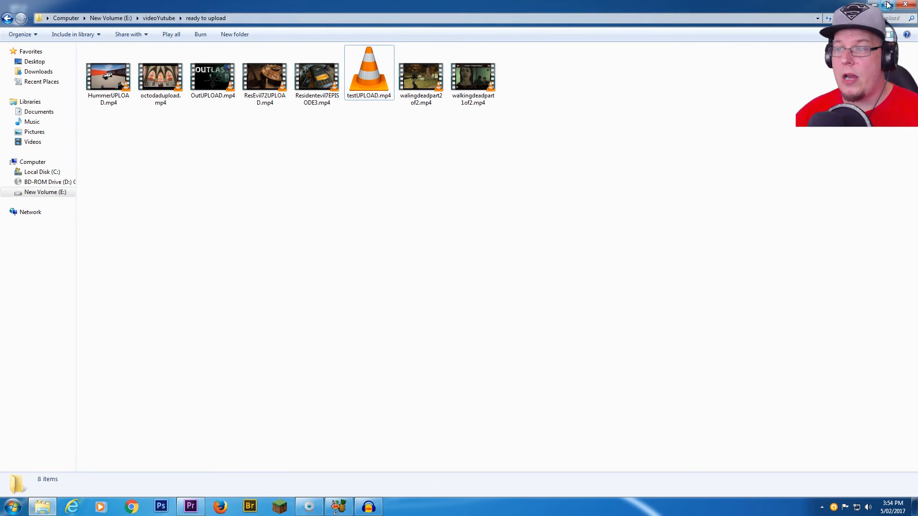
left_click(903, 6)
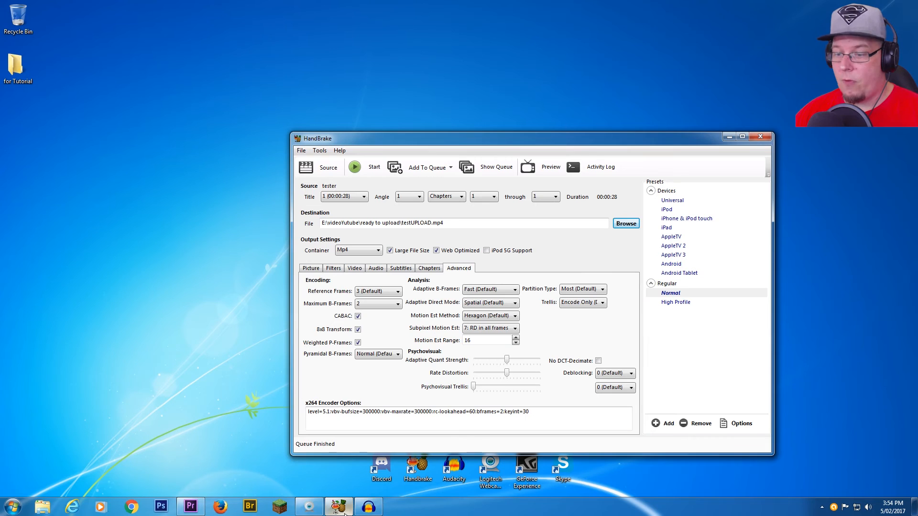
- Bring up the Audacity, HandBrake and Logitech Webcam Software windows and arrange them across the desktop
left_click(368, 507)
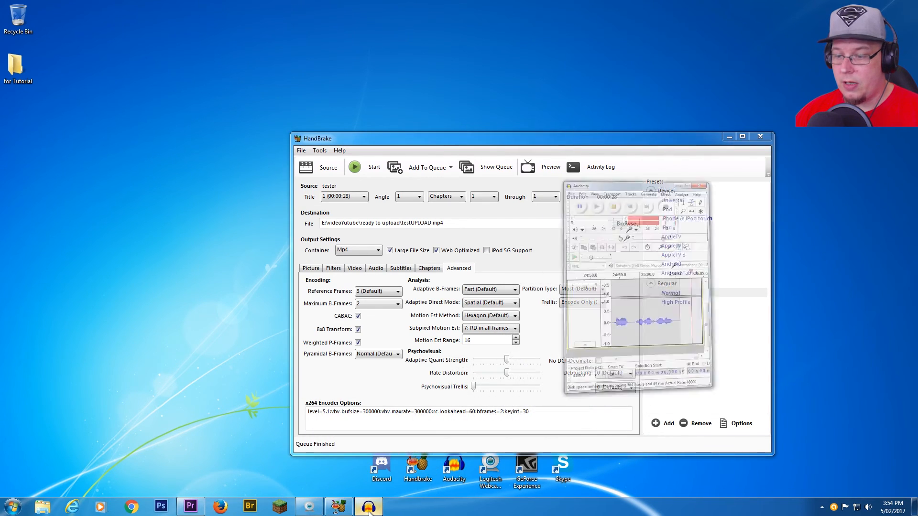
left_click_drag(769, 51, 694, 39)
left_click_drag(790, 80, 876, 81)
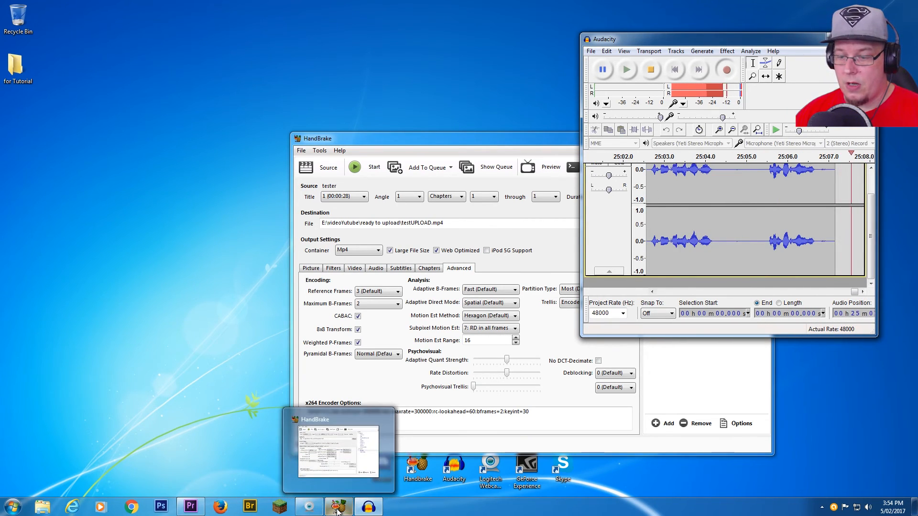
left_click_drag(473, 138, 397, 35)
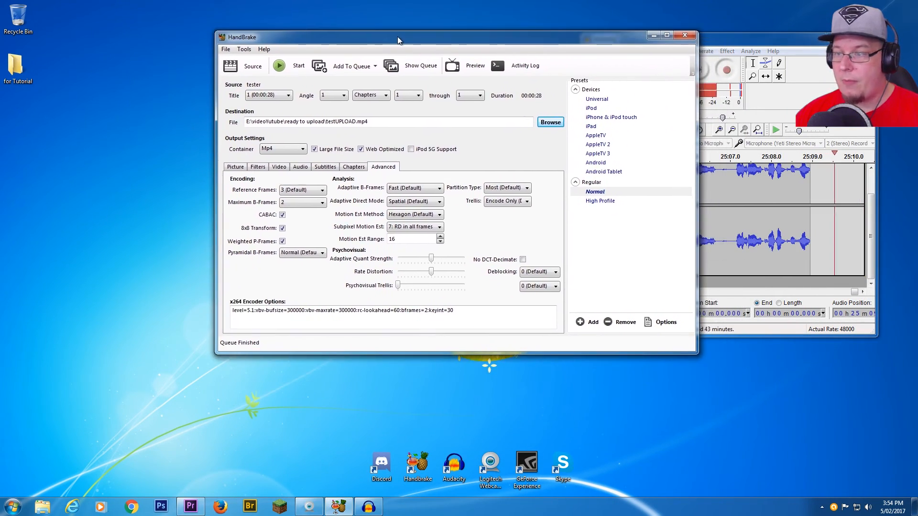
left_click(309, 507)
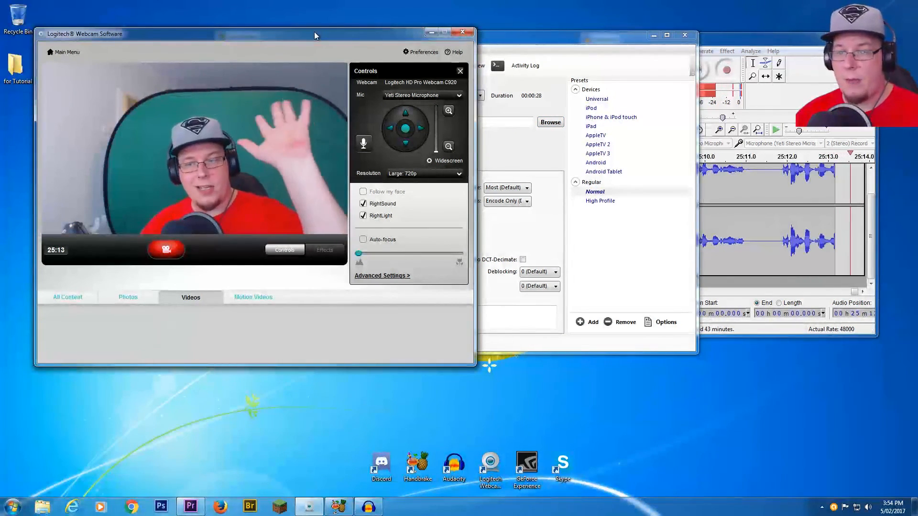
left_click_drag(314, 32, 306, 33)
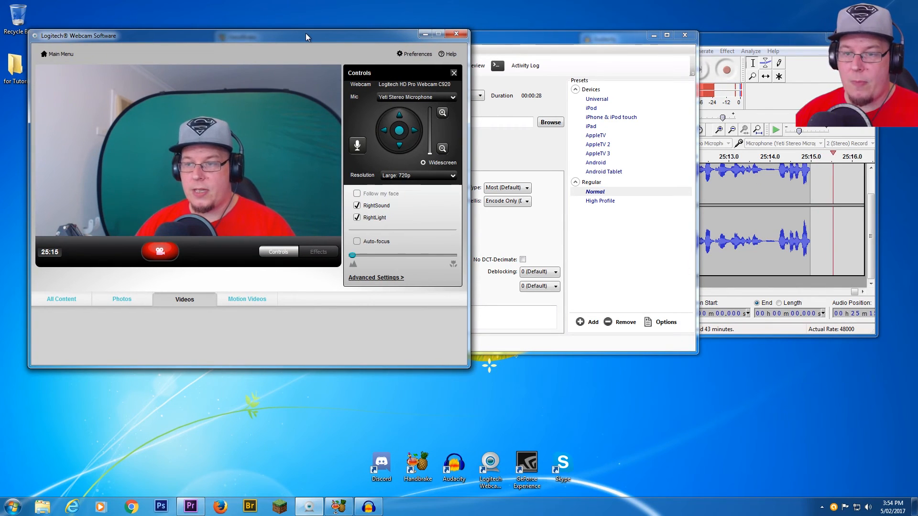